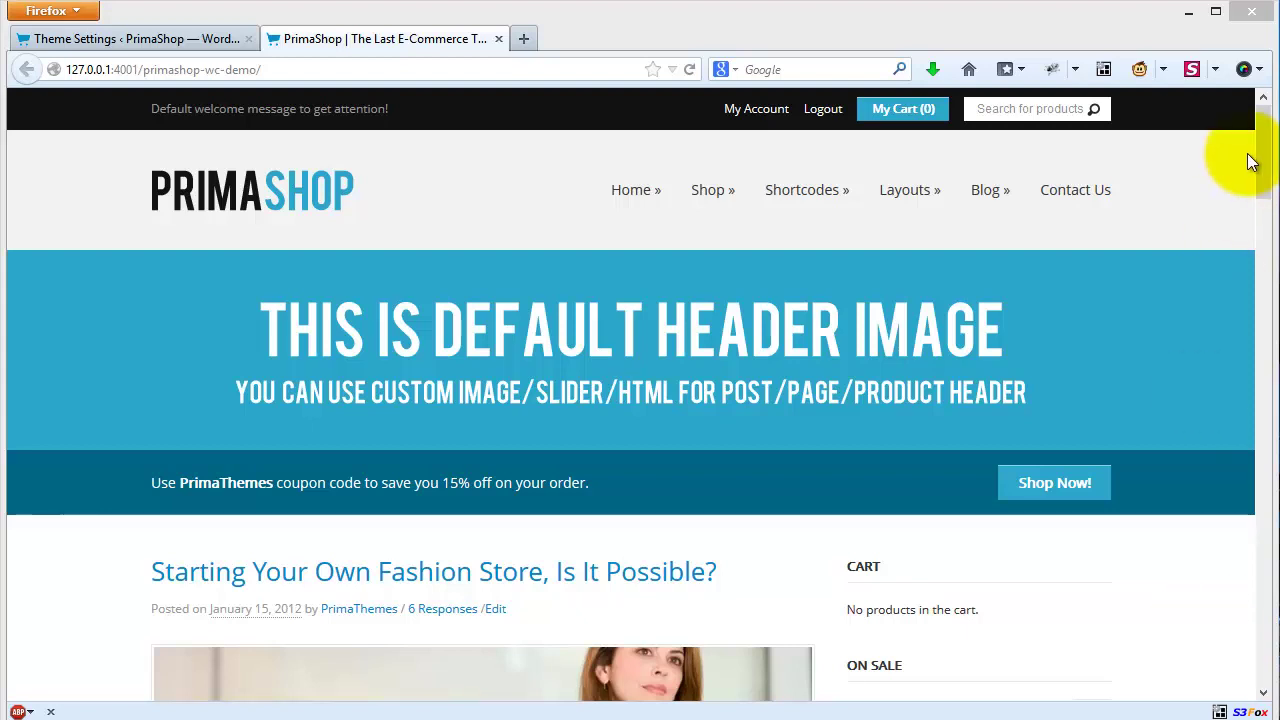
# - Look over the storefront homepage's blog posts and sidebar widgets
pyautogui.moveTo(1262, 152); pyautogui.dragTo(1263, 237)
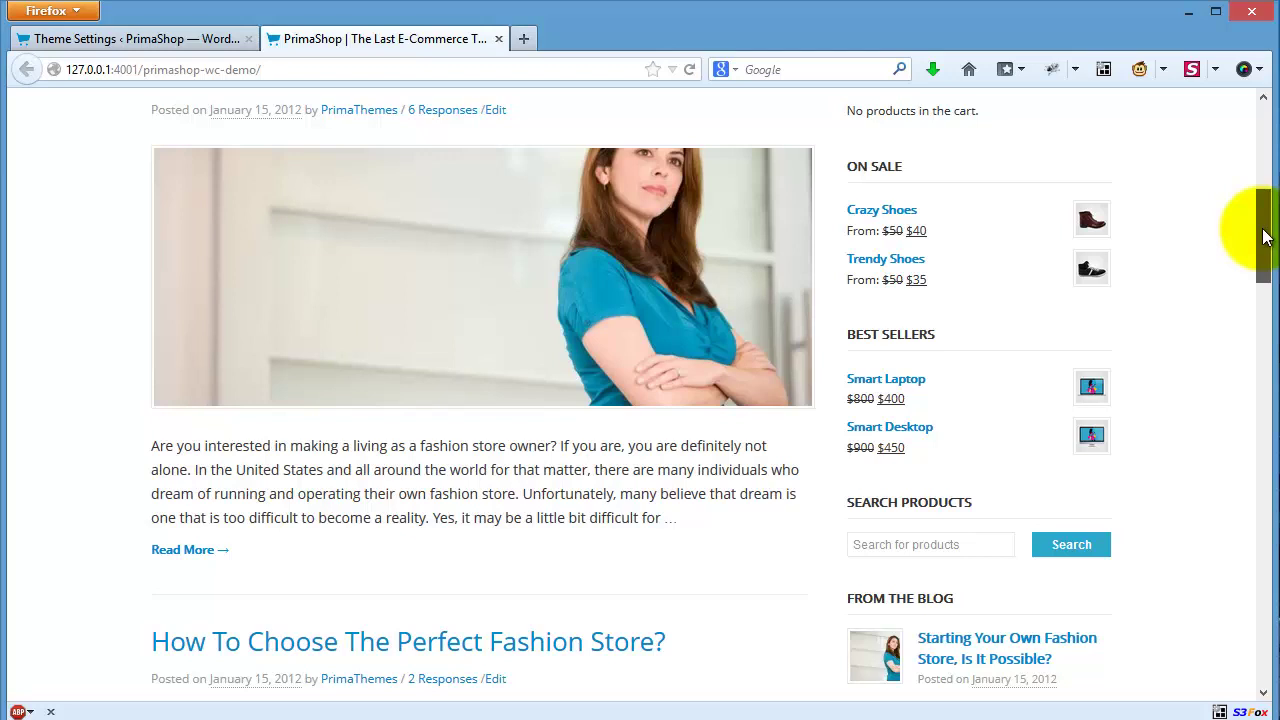
pyautogui.moveTo(1263, 237); pyautogui.dragTo(1263, 237)
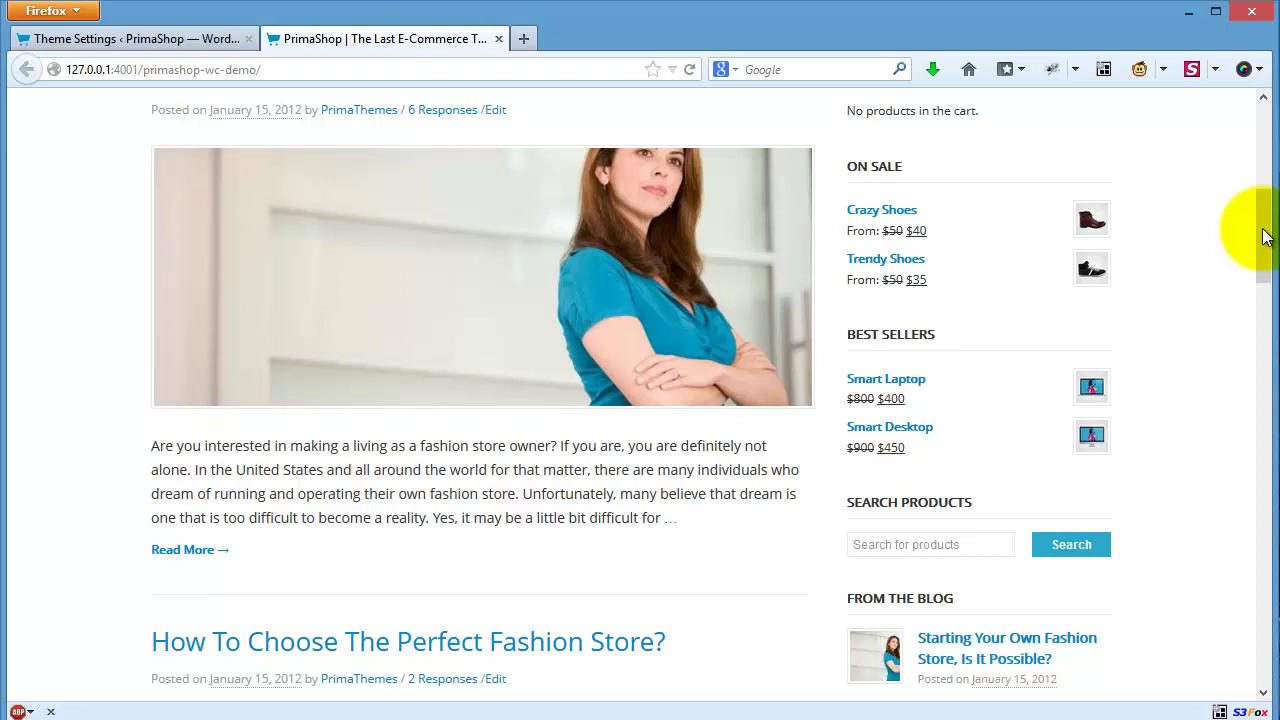
pyautogui.moveTo(1263, 237); pyautogui.dragTo(1266, 127)
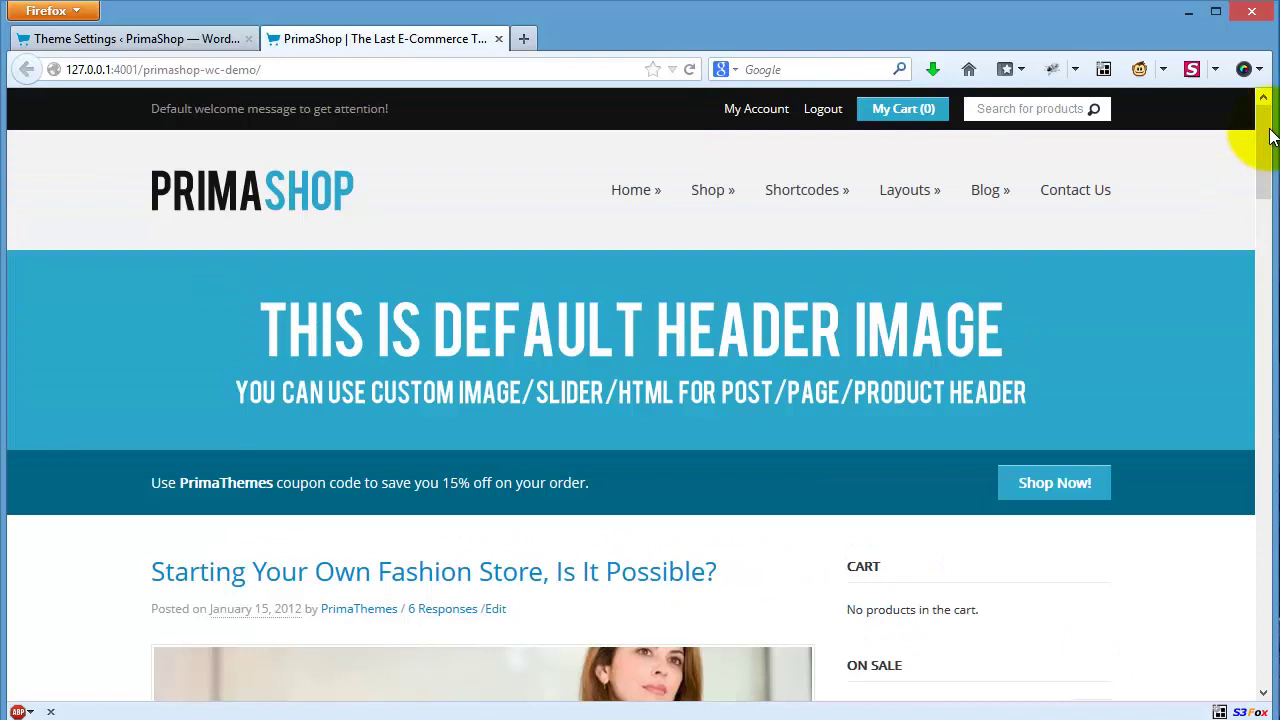
# - Review the Style Layout and Responsive Layout options in the theme's Layout settings
pyautogui.click(160, 36)
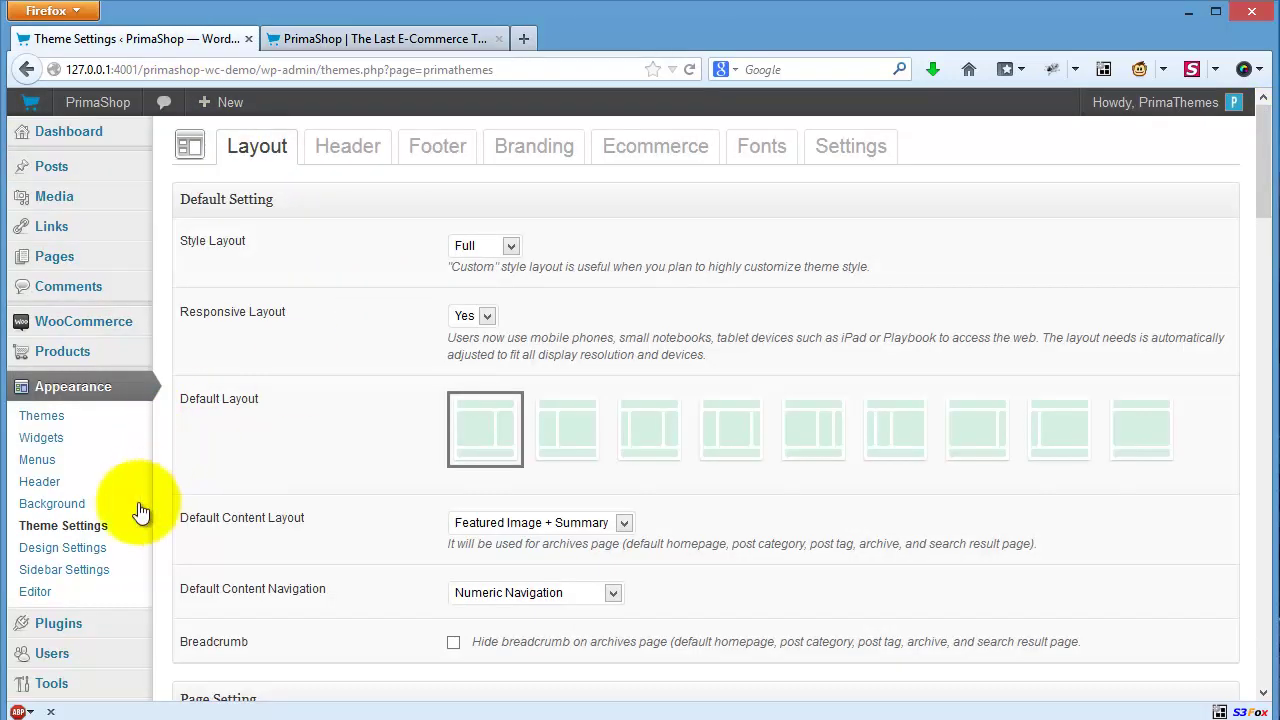
pyautogui.click(247, 152)
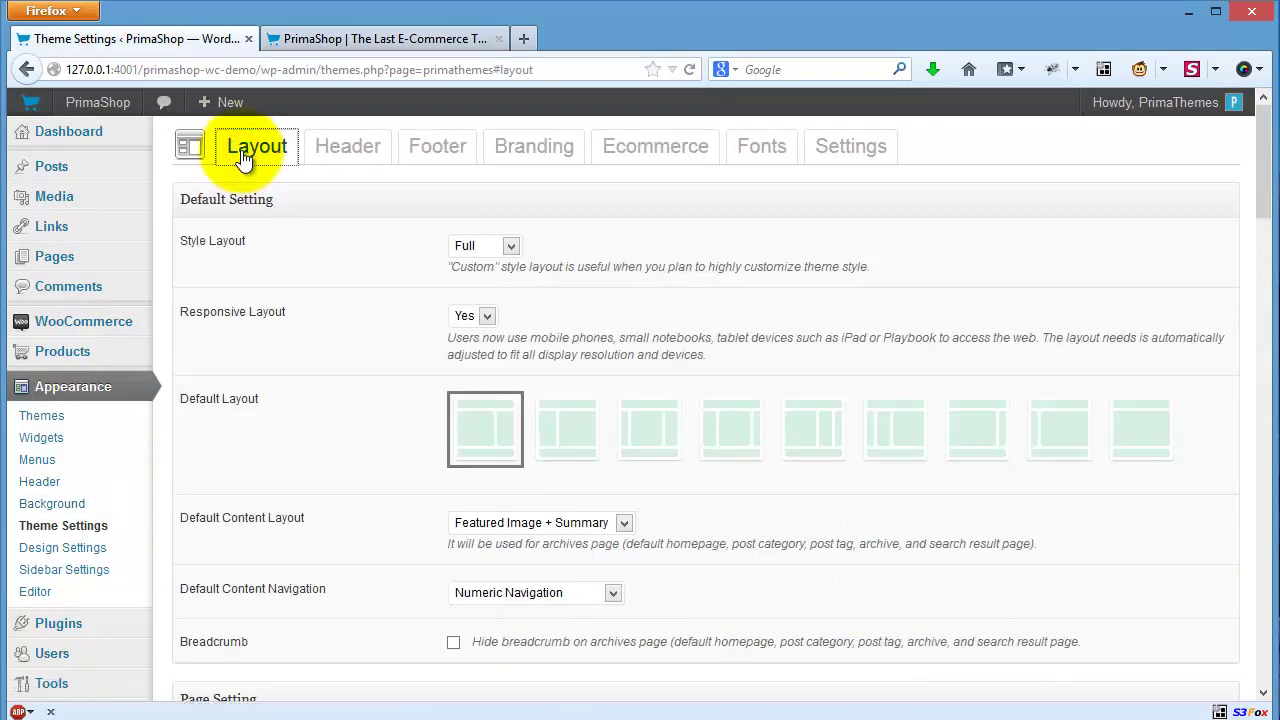
pyautogui.click(326, 248)
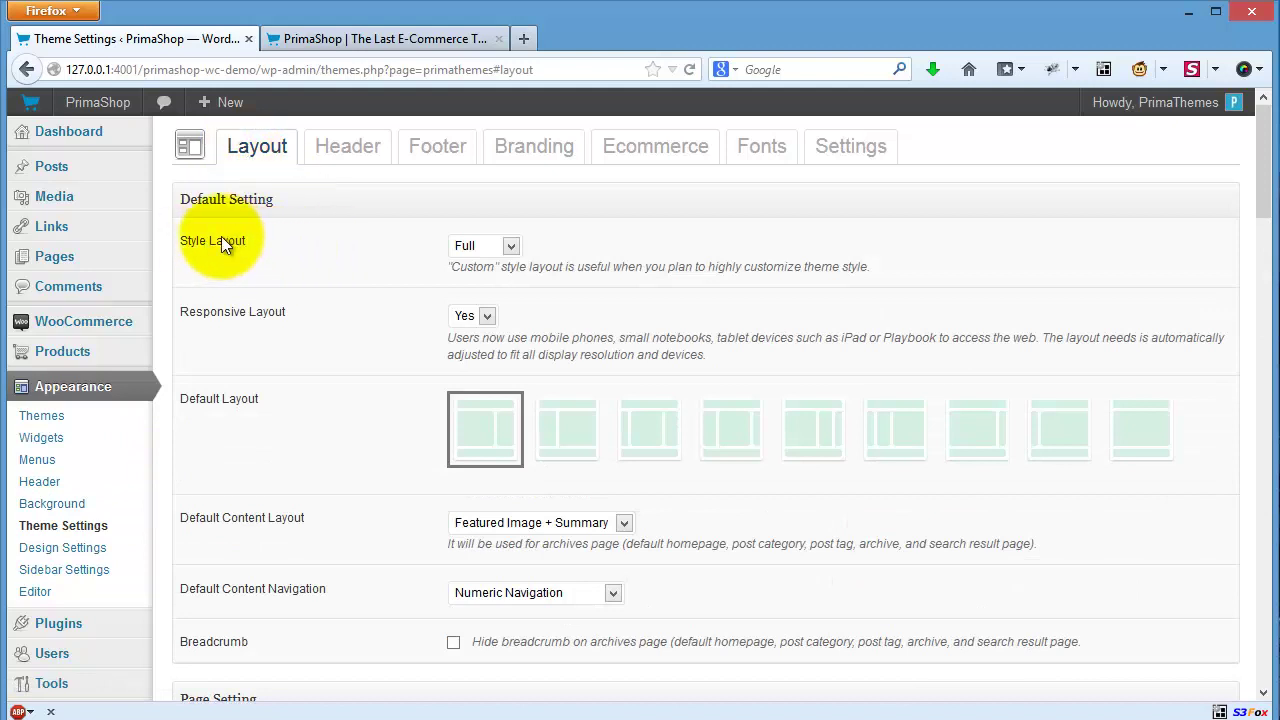
pyautogui.click(478, 248)
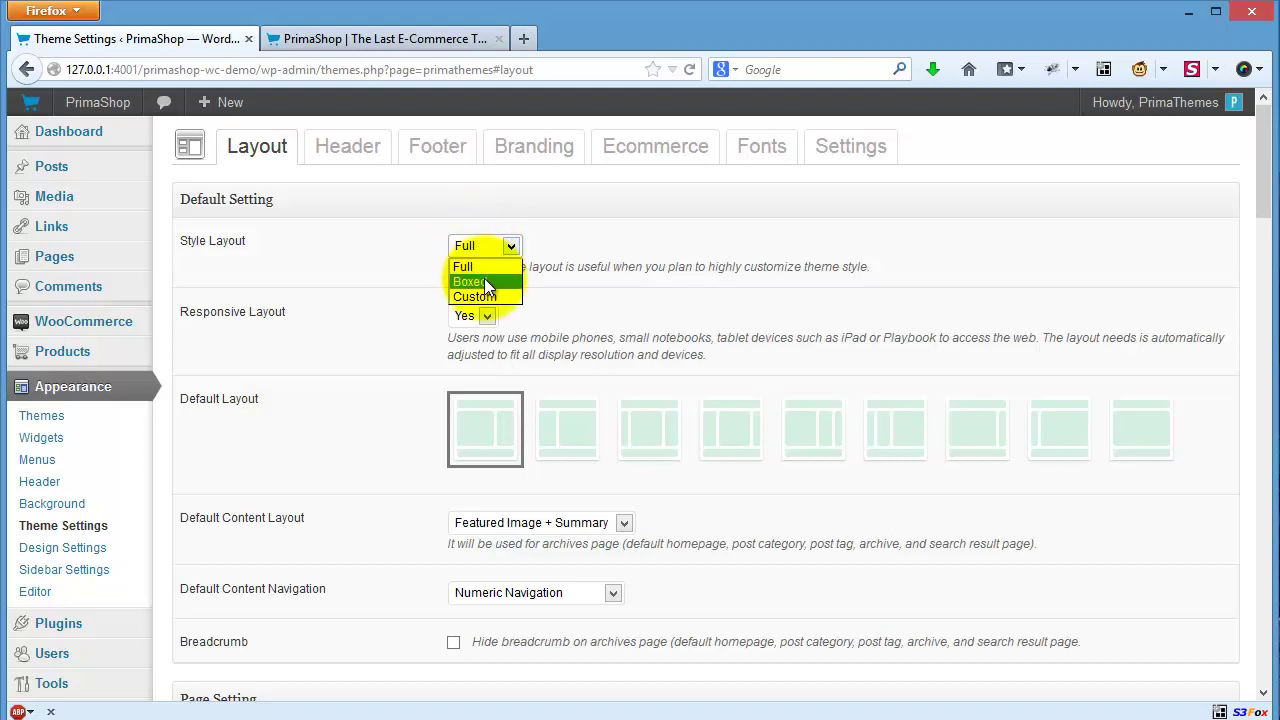
pyautogui.click(602, 278)
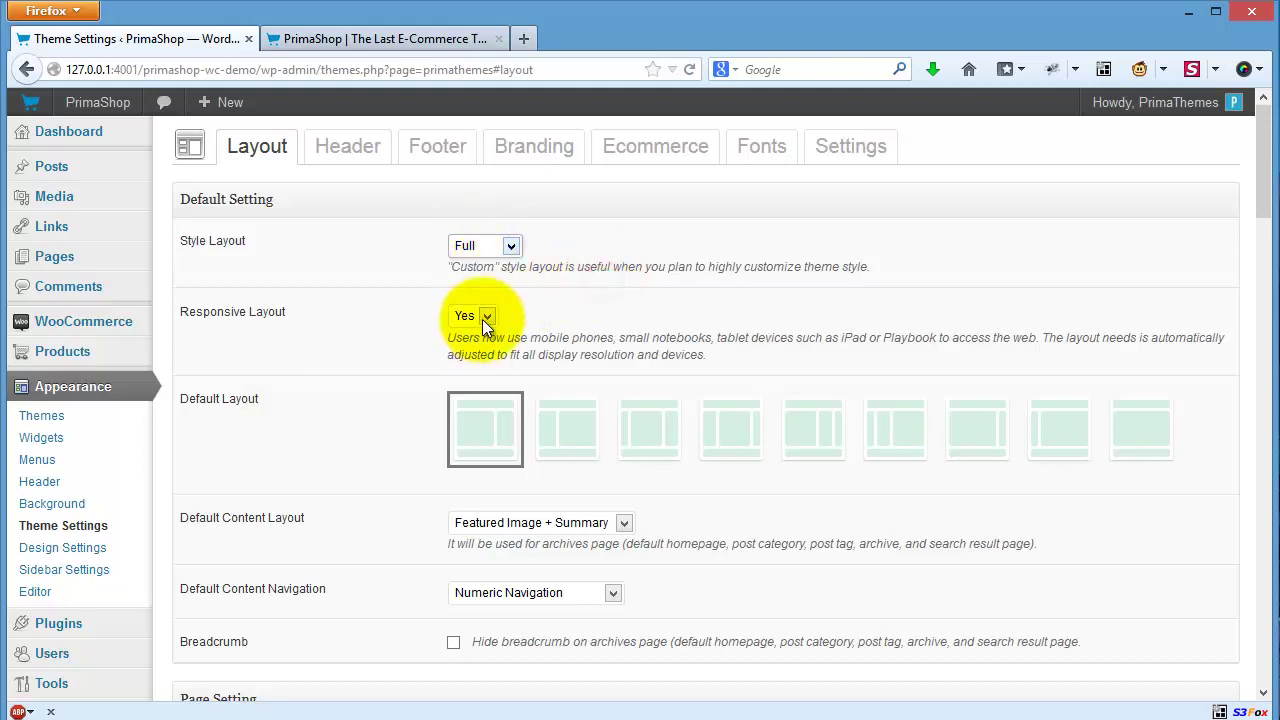
pyautogui.click(484, 317)
pyautogui.click(535, 320)
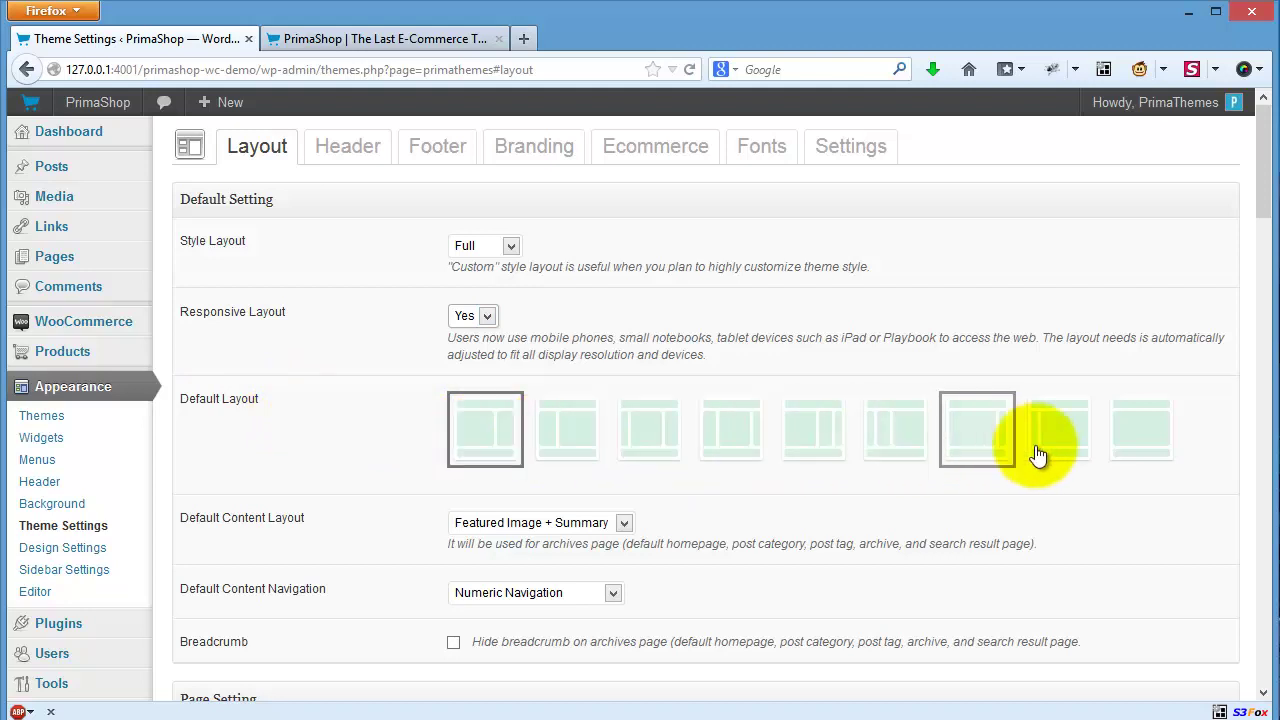
# - Set the Default Layout to content with a single left sidebar and save the theme settings
pyautogui.click(577, 435)
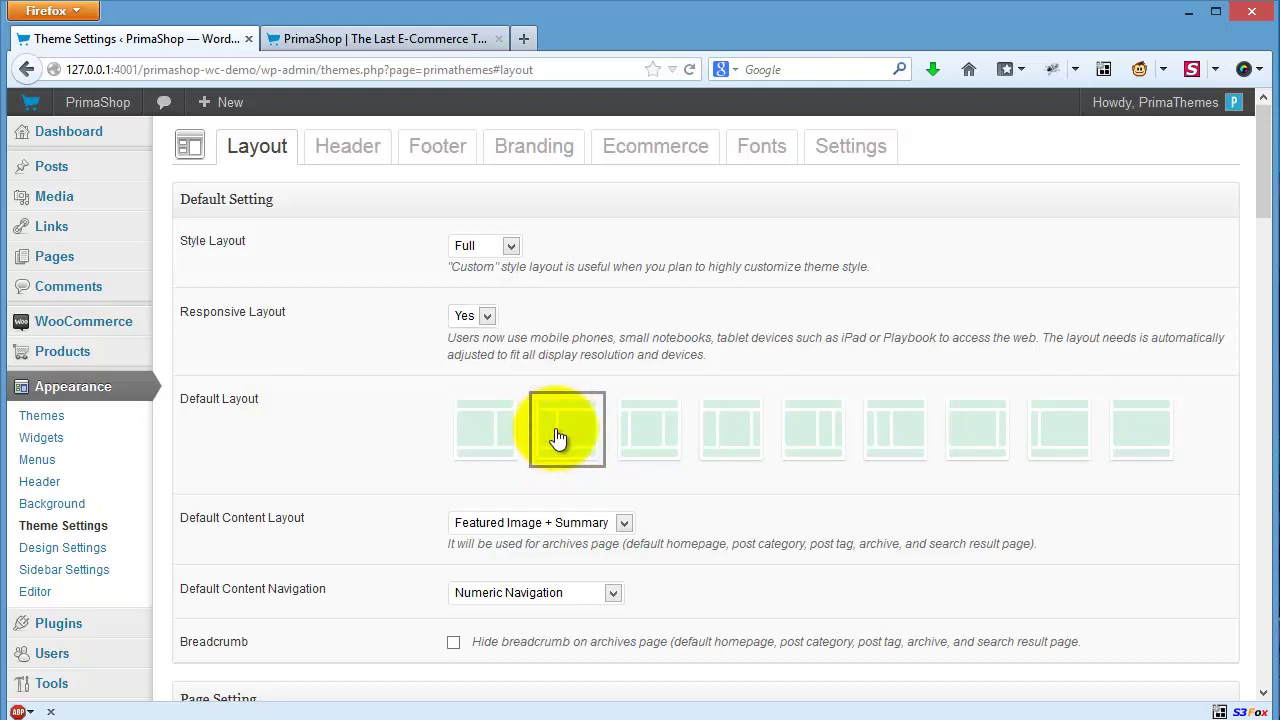
pyautogui.scroll(-20, 602, 436)
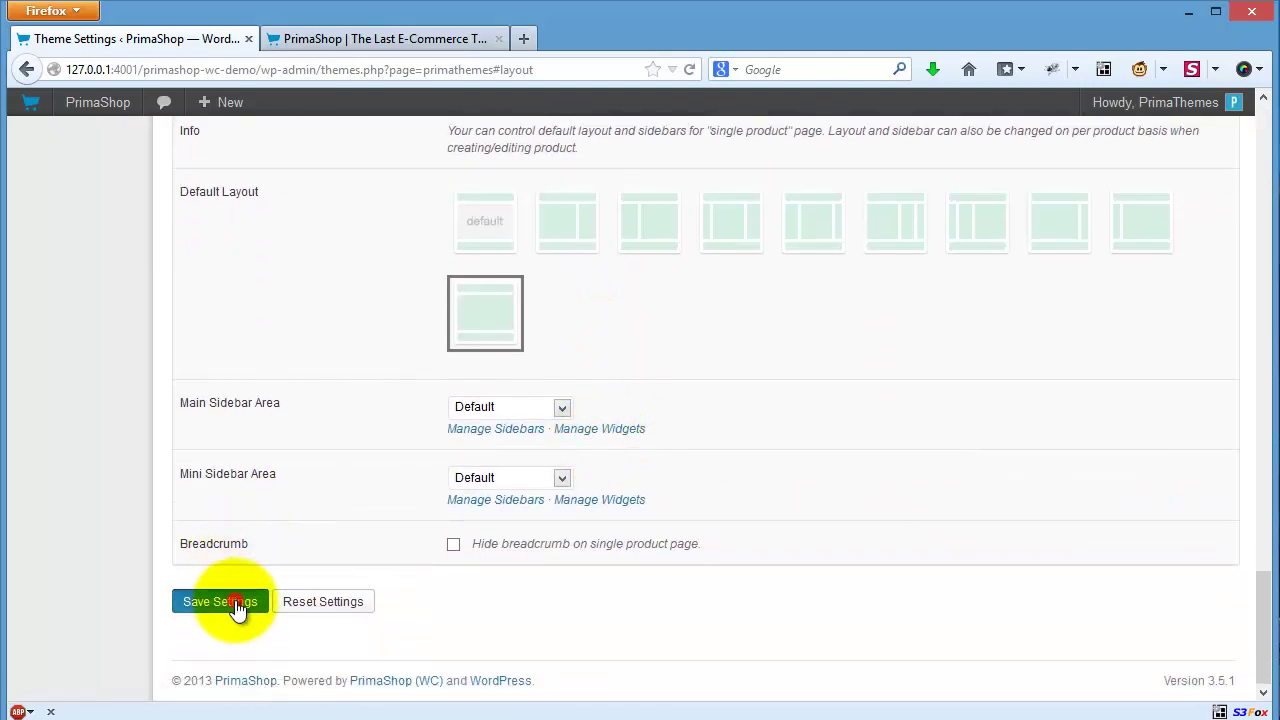
pyautogui.click(235, 601)
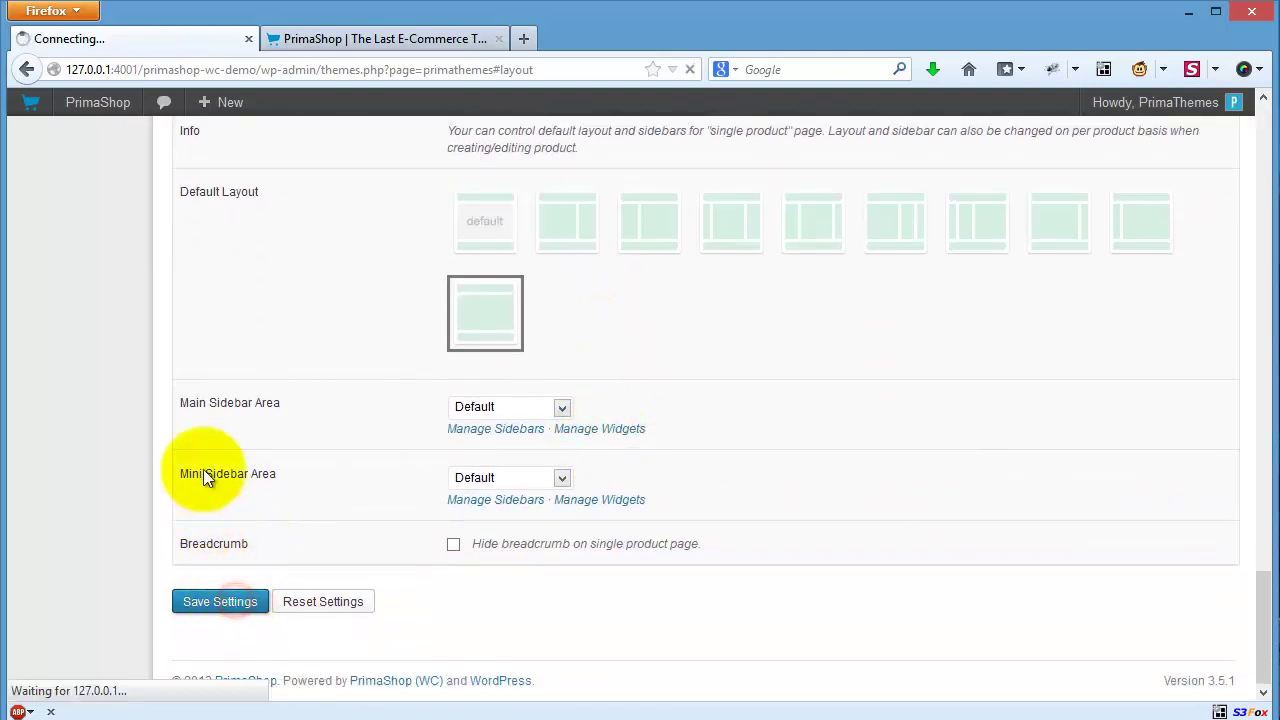
# - Reload the storefront homepage and check where the sidebar sits relative to the posts
pyautogui.click(362, 39)
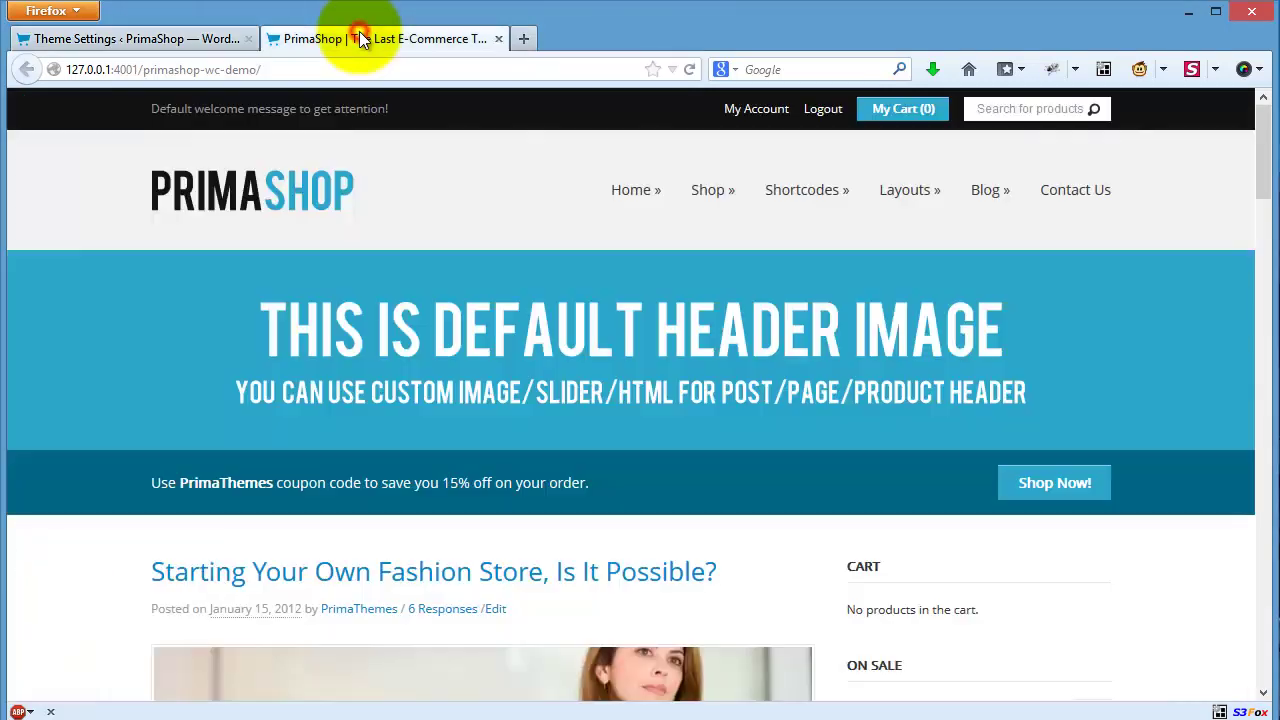
pyautogui.click(690, 68)
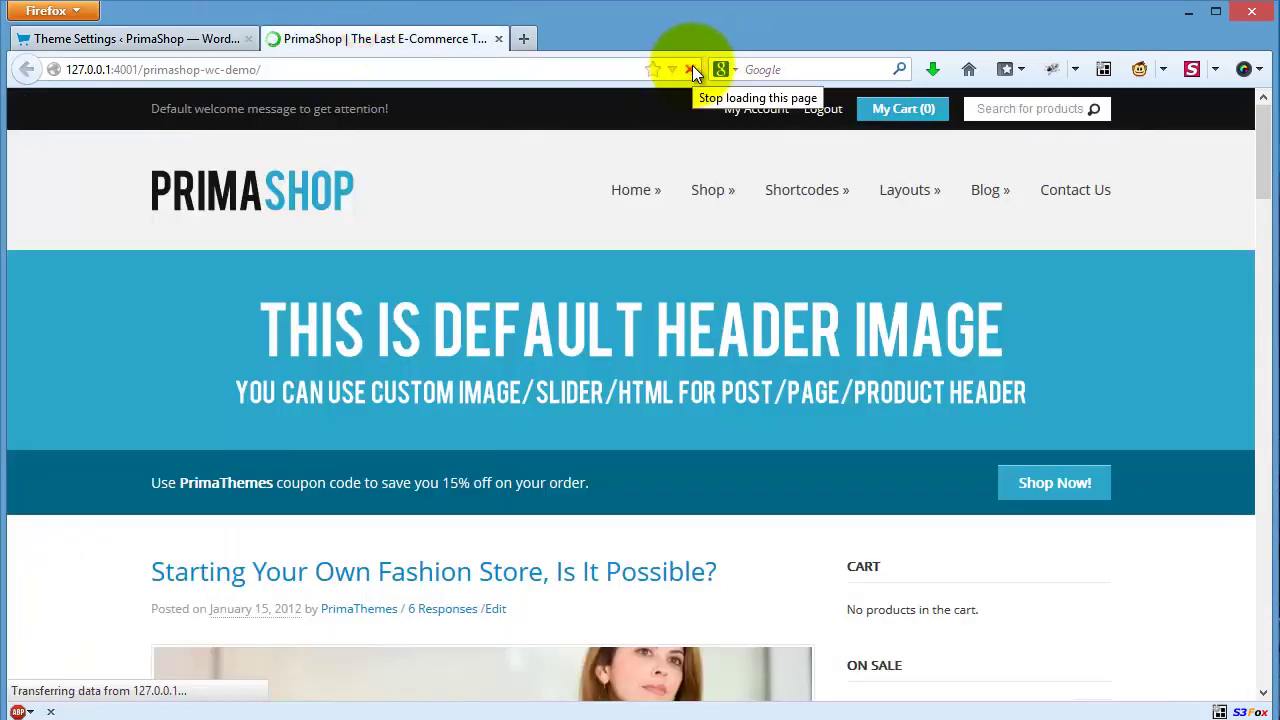
pyautogui.scroll(-5, 520, 520)
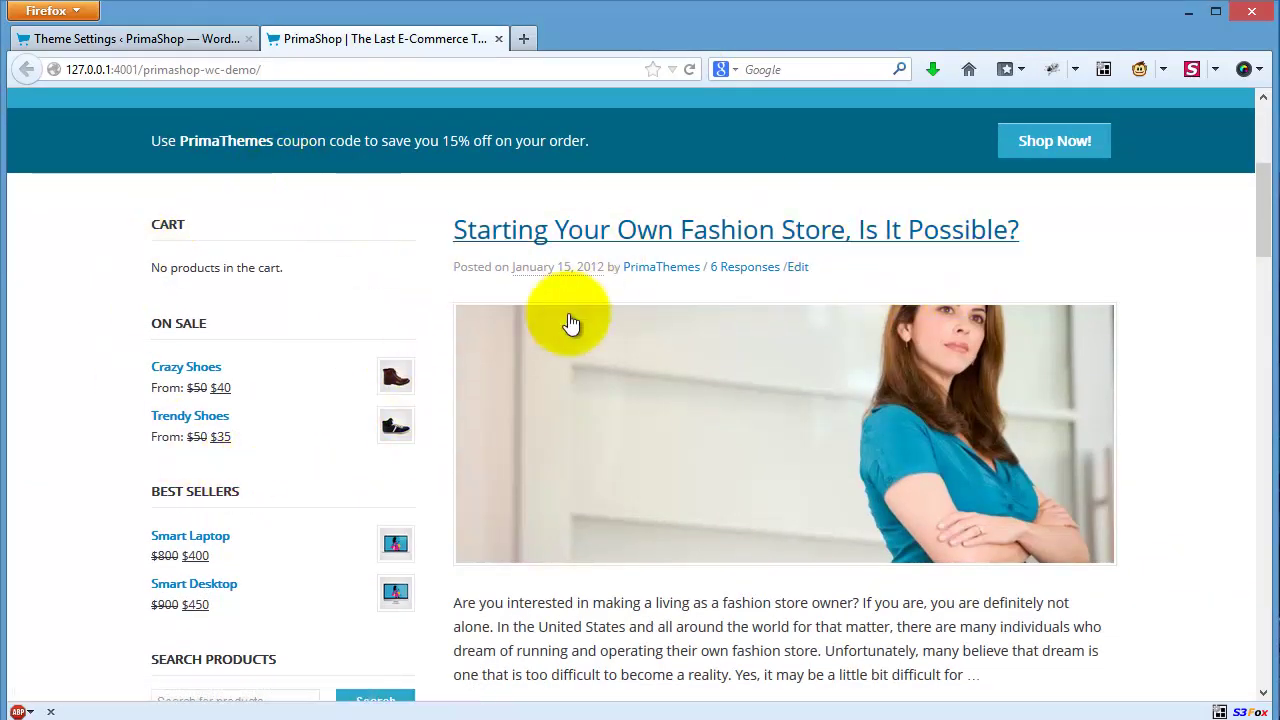
pyautogui.scroll(5, 1155, 406)
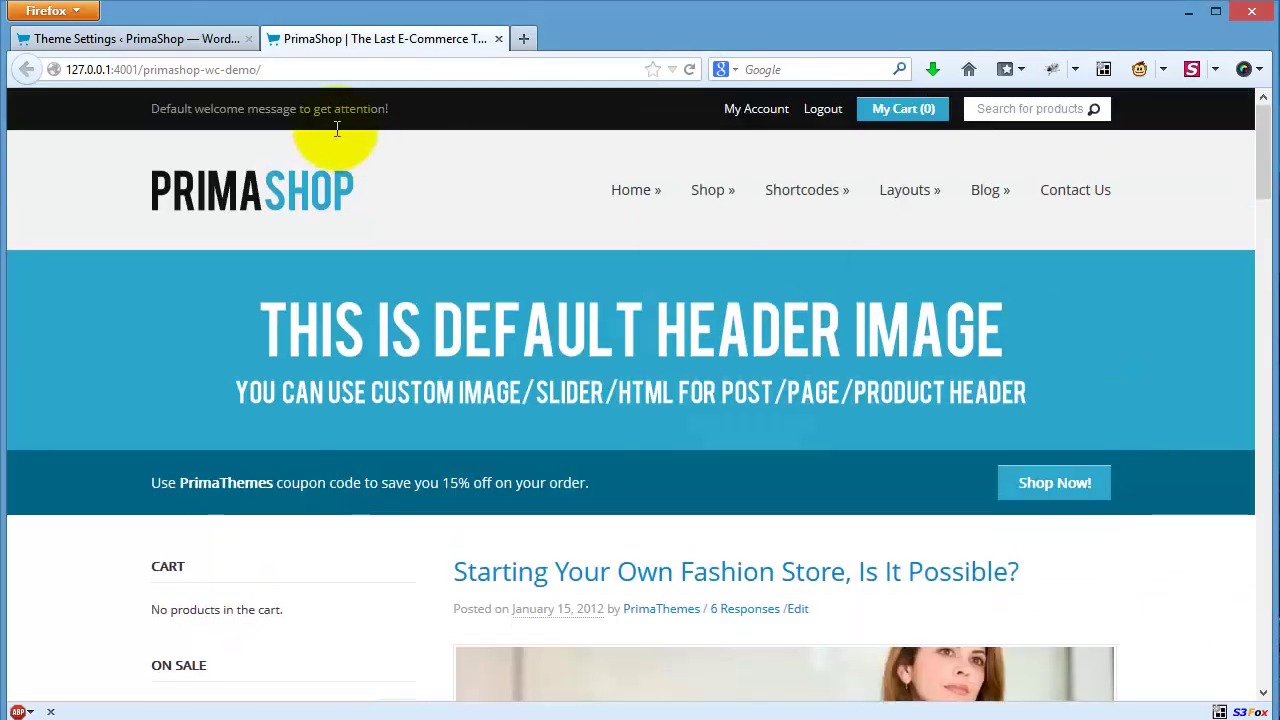
# - Set the Default Content Layout to Full Text in the theme settings and save
pyautogui.click(141, 37)
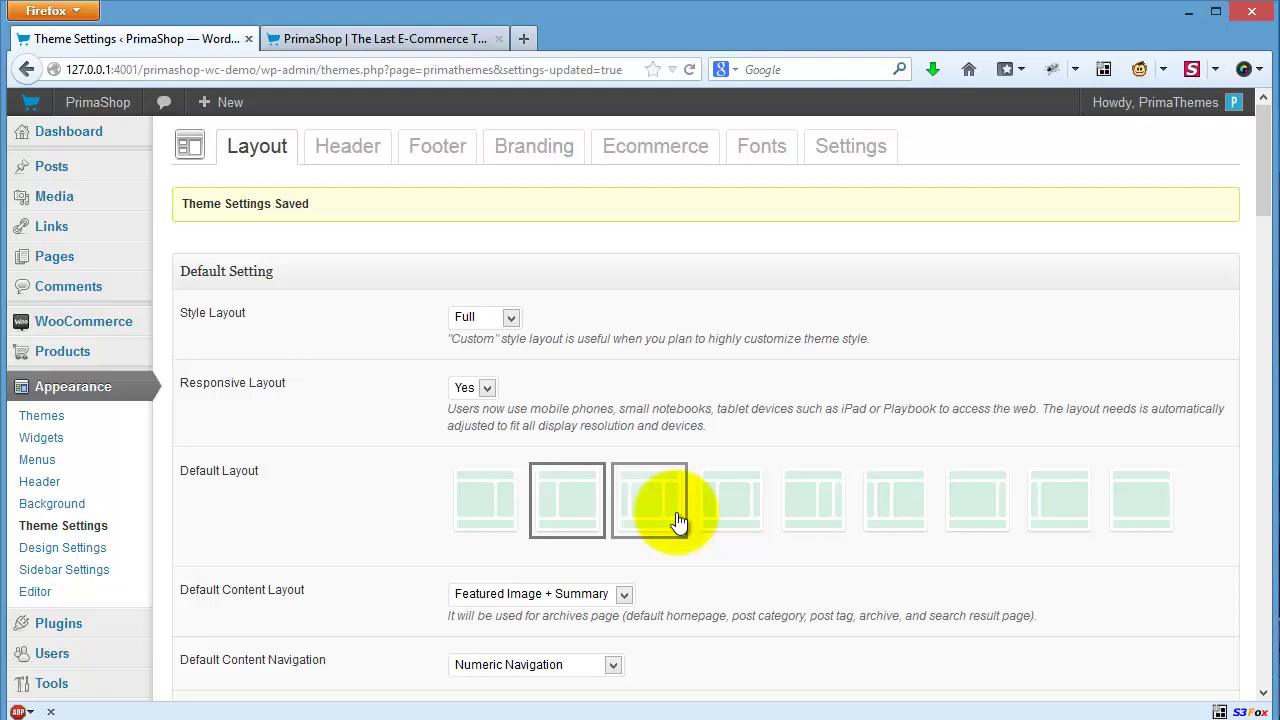
pyautogui.scroll(-4, 692, 529)
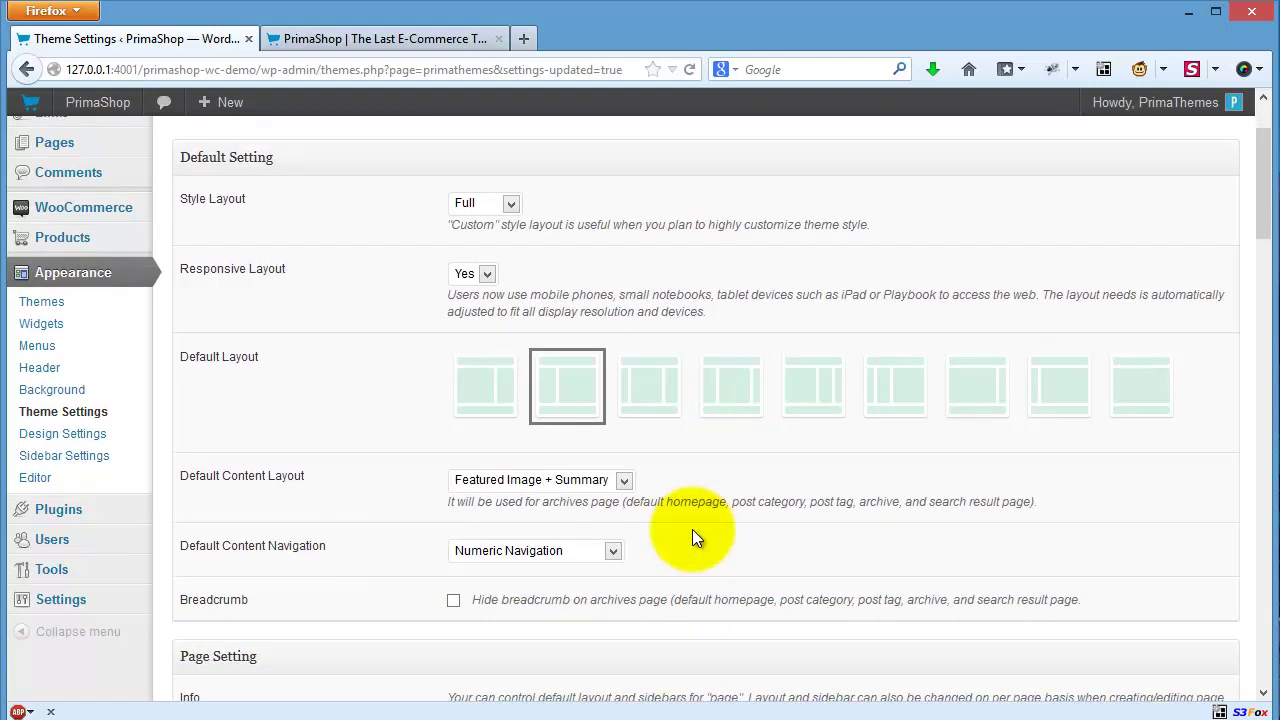
pyautogui.moveTo(306, 363); pyautogui.dragTo(185, 368)
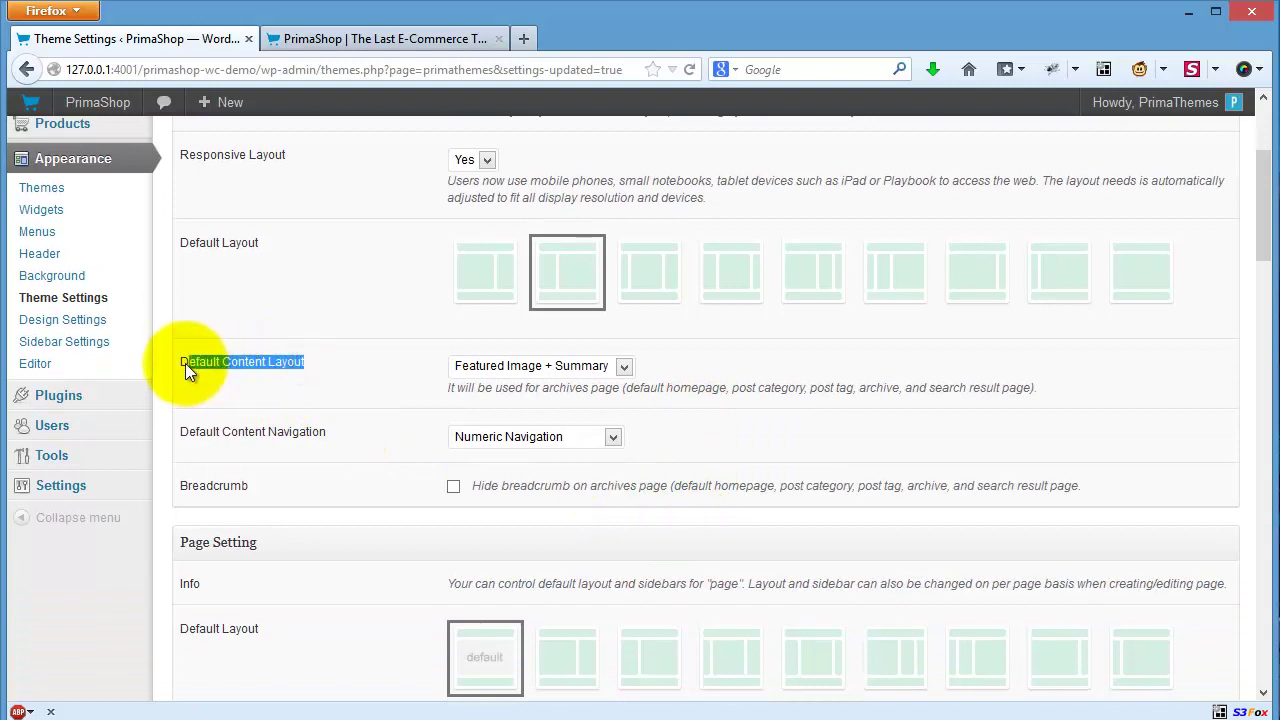
pyautogui.click(345, 374)
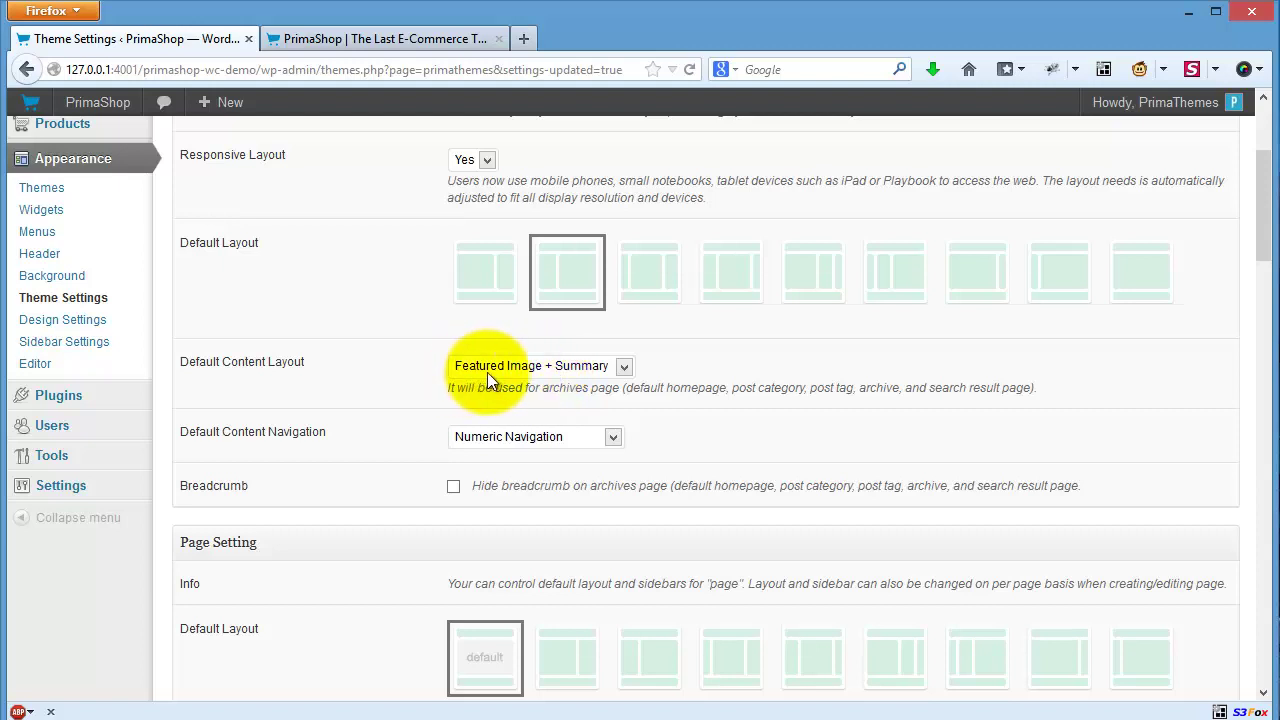
pyautogui.click(570, 367)
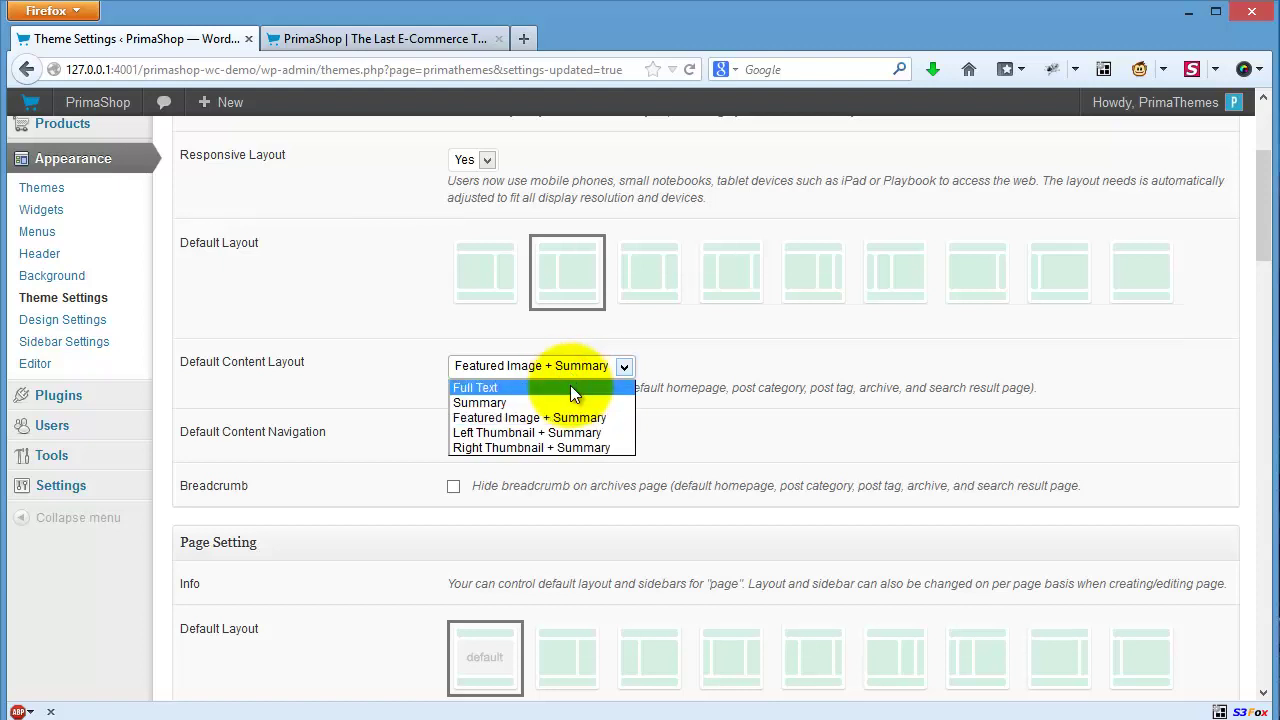
pyautogui.click(570, 387)
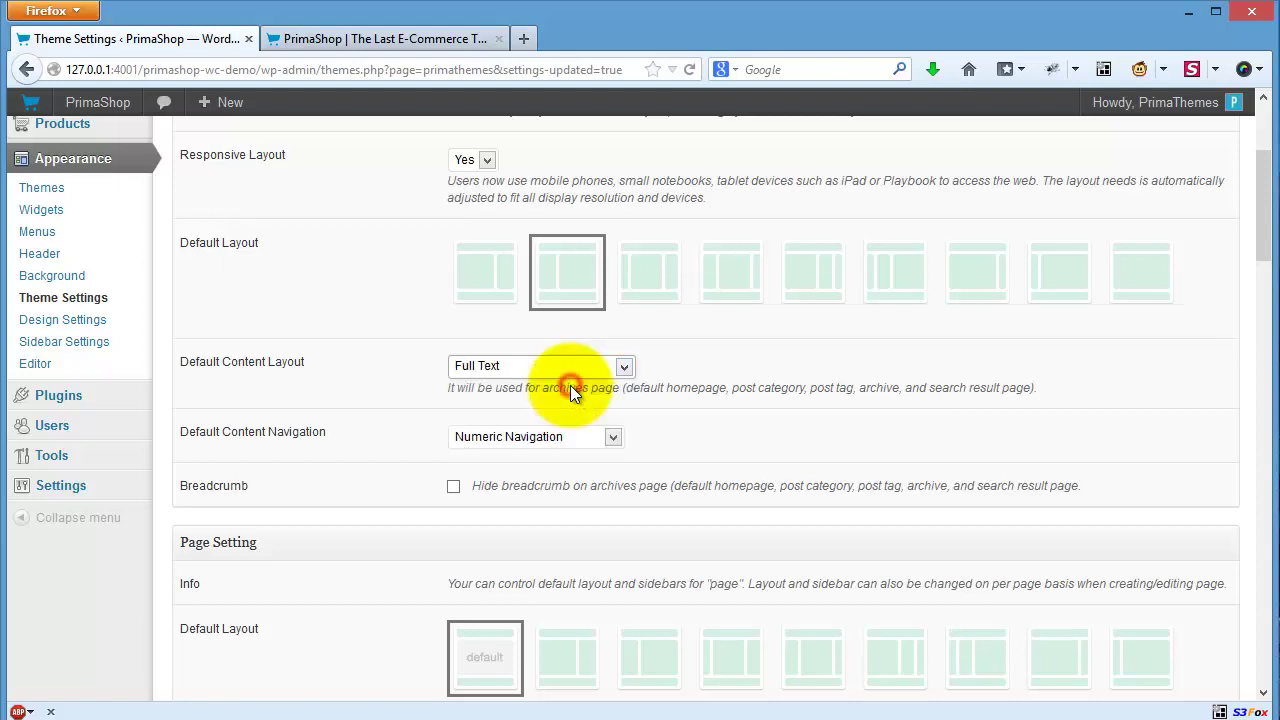
pyautogui.moveTo(1260, 240); pyautogui.dragTo(1259, 285)
pyautogui.moveTo(1258, 587); pyautogui.dragTo(1257, 684)
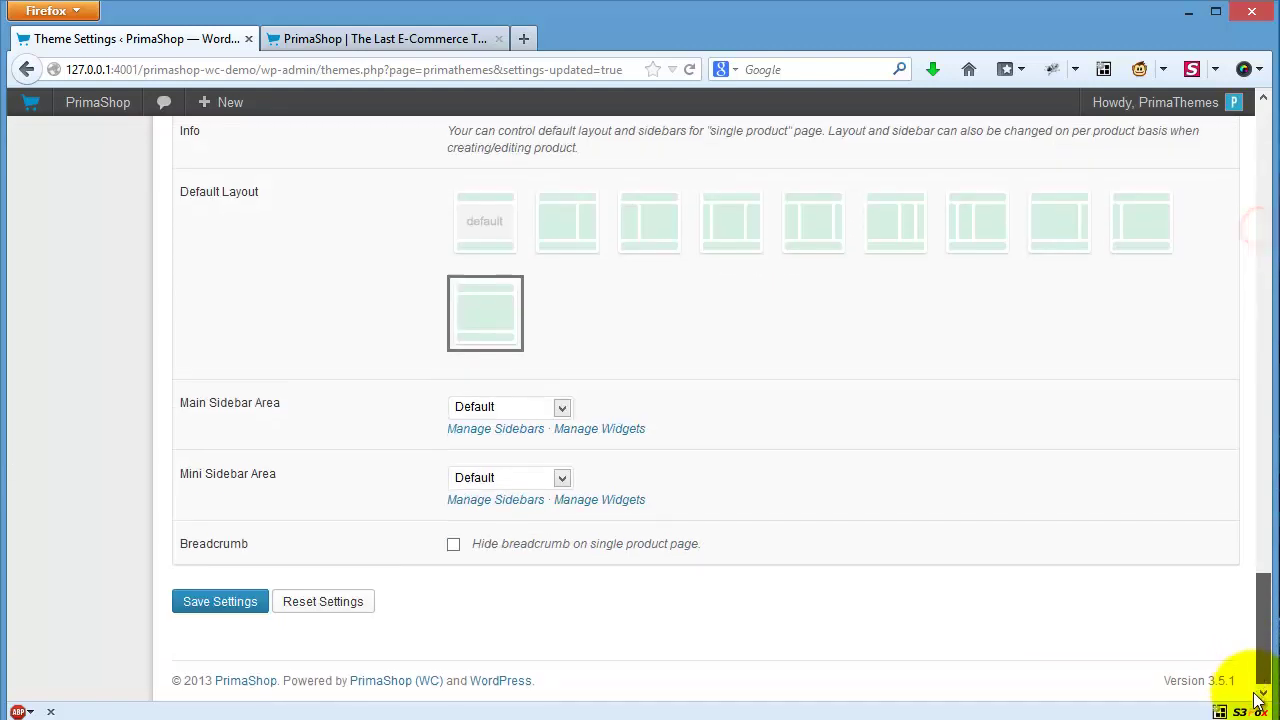
pyautogui.click(233, 604)
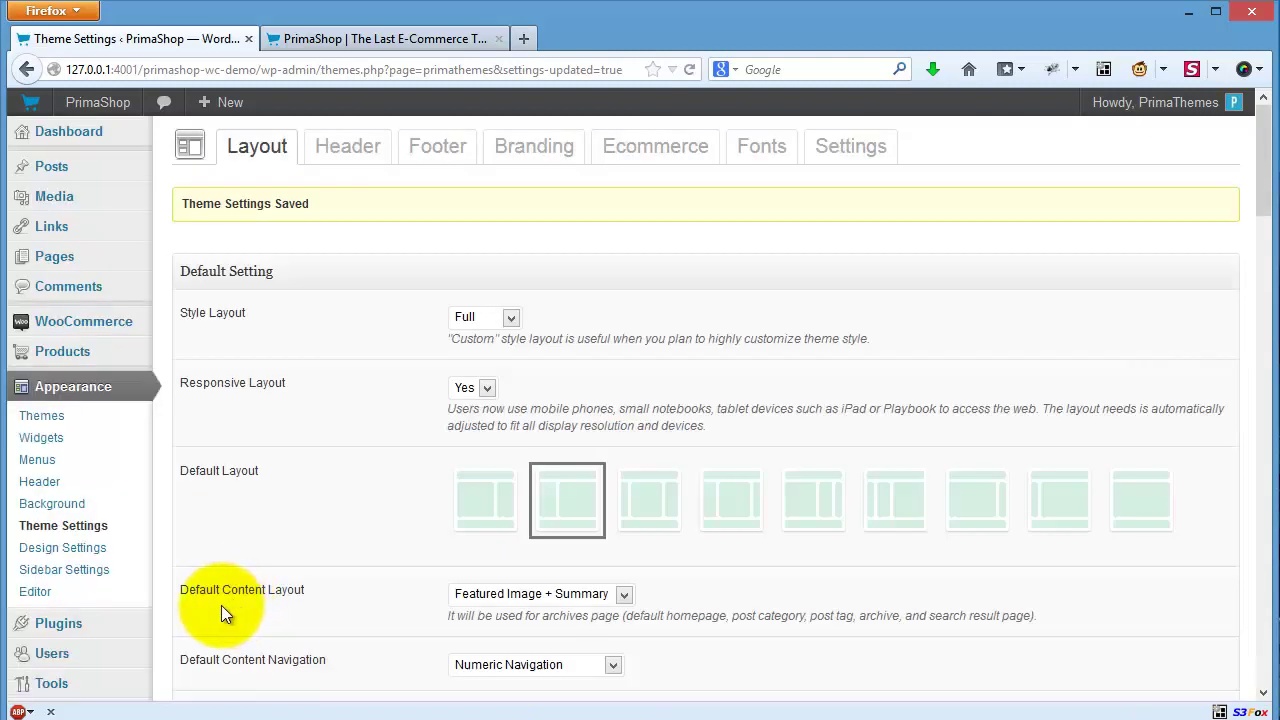
# - Reload the storefront homepage and examine how the text, images and Read More links of the posts are displayed
pyautogui.click(420, 38)
pyautogui.click(689, 69)
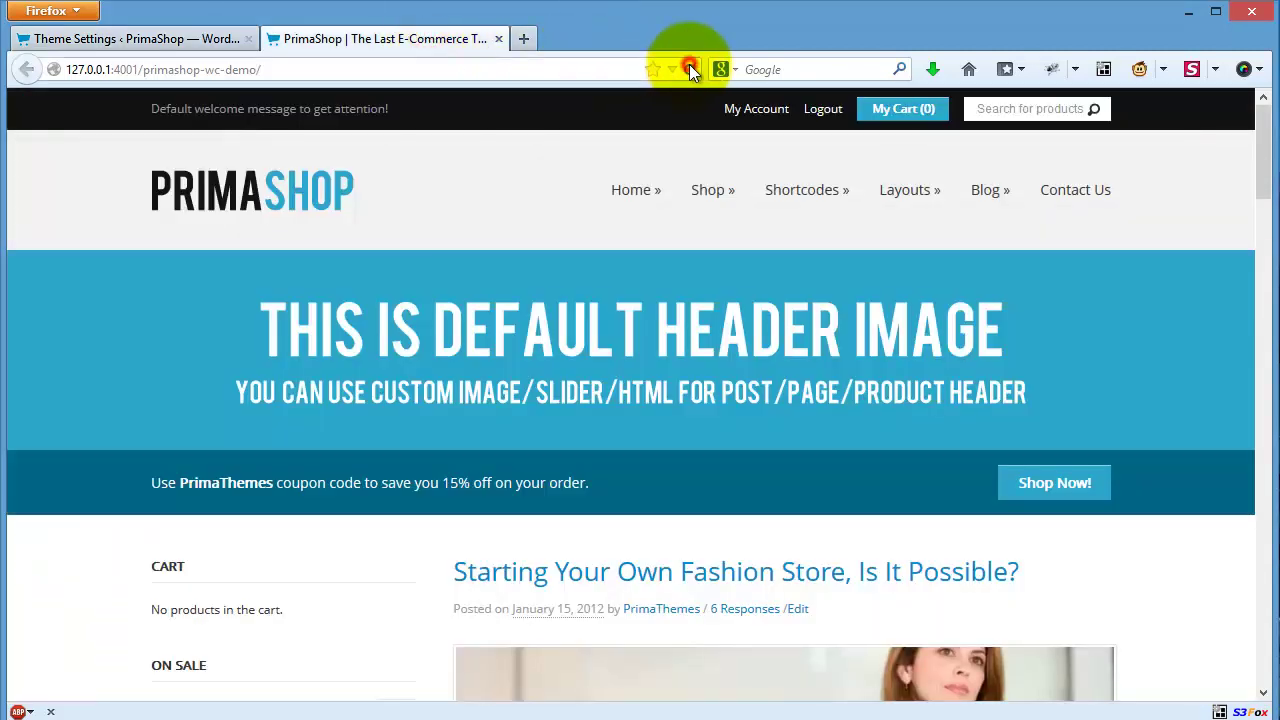
pyautogui.moveTo(990, 189)
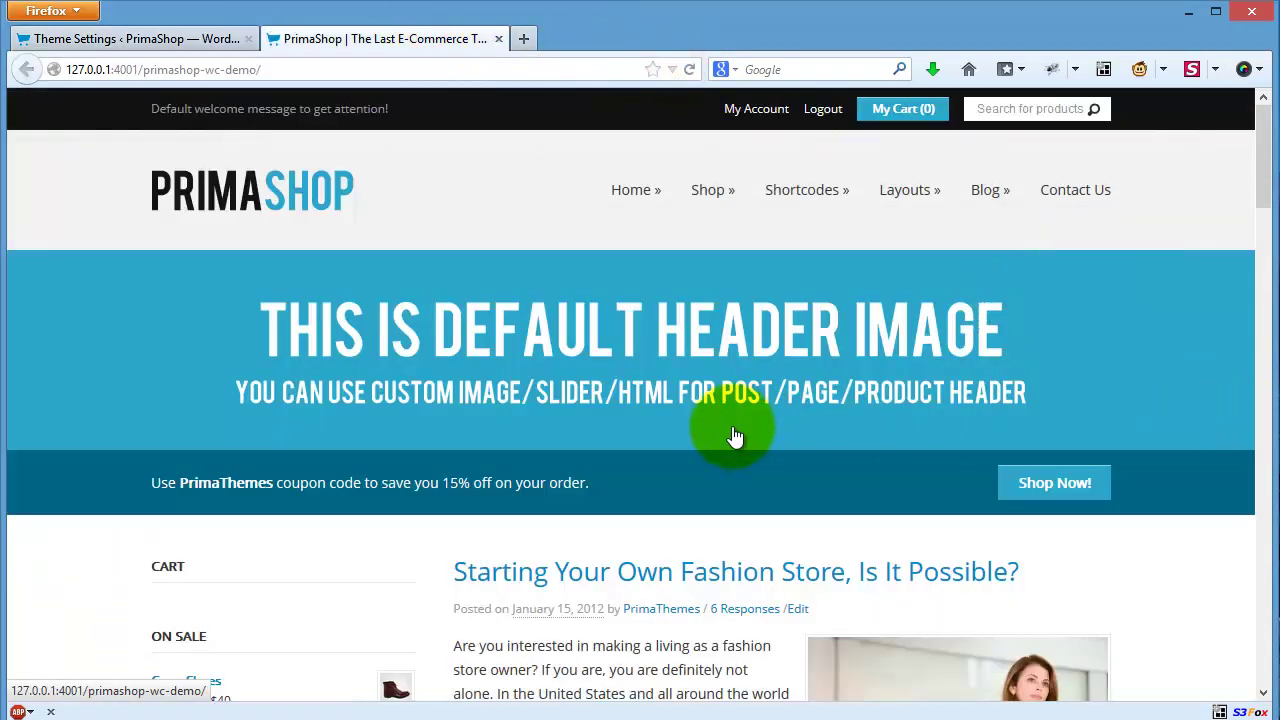
pyautogui.scroll(-6, 731, 428)
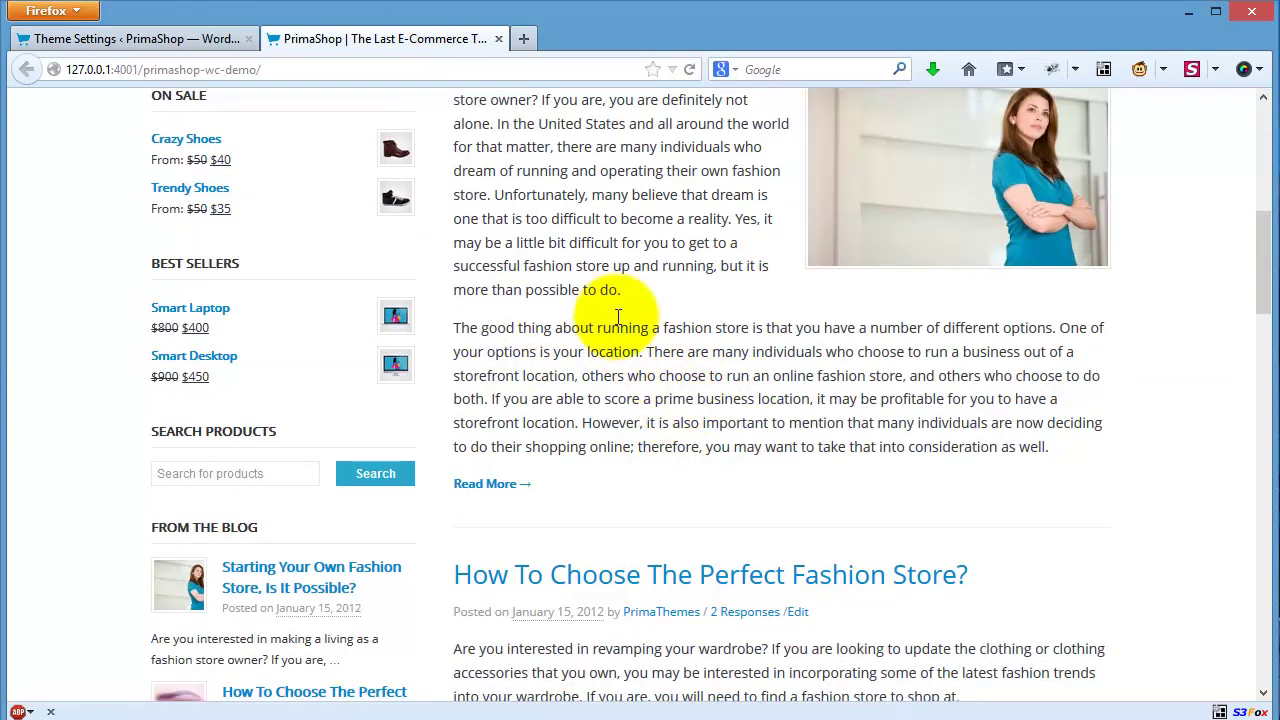
pyautogui.scroll(-1, 572, 400)
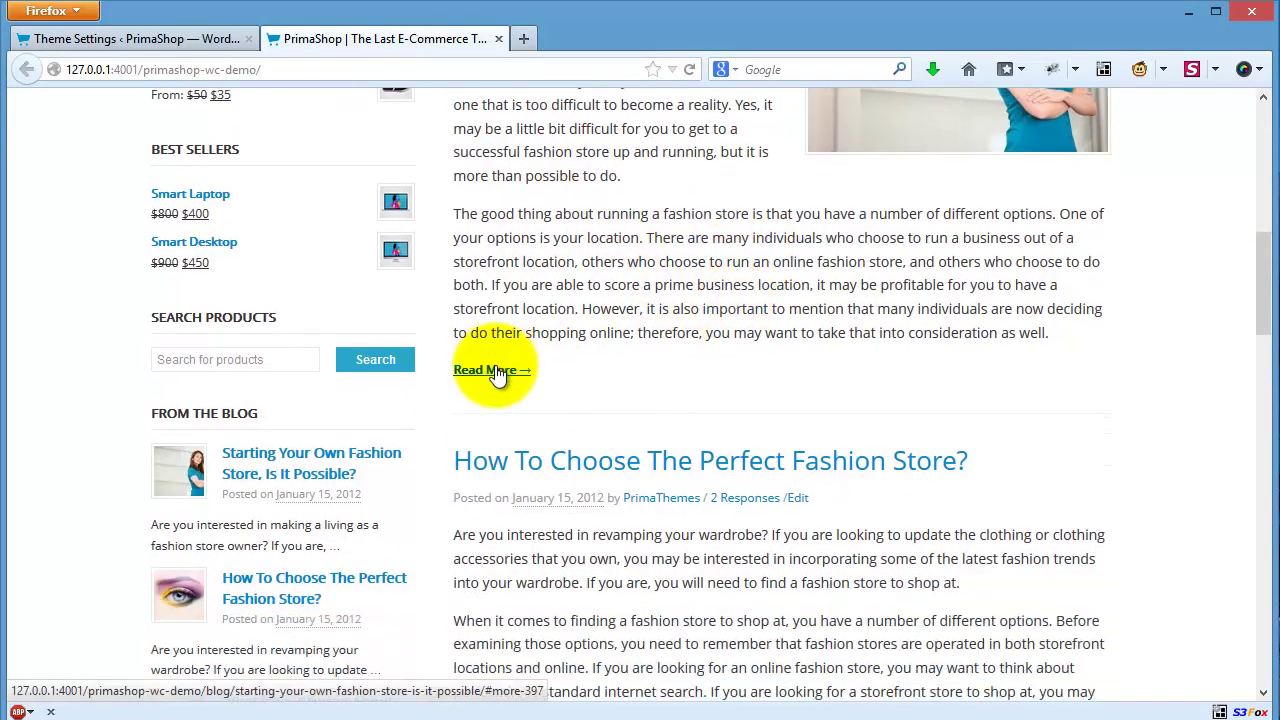
pyautogui.scroll(-5, 497, 372)
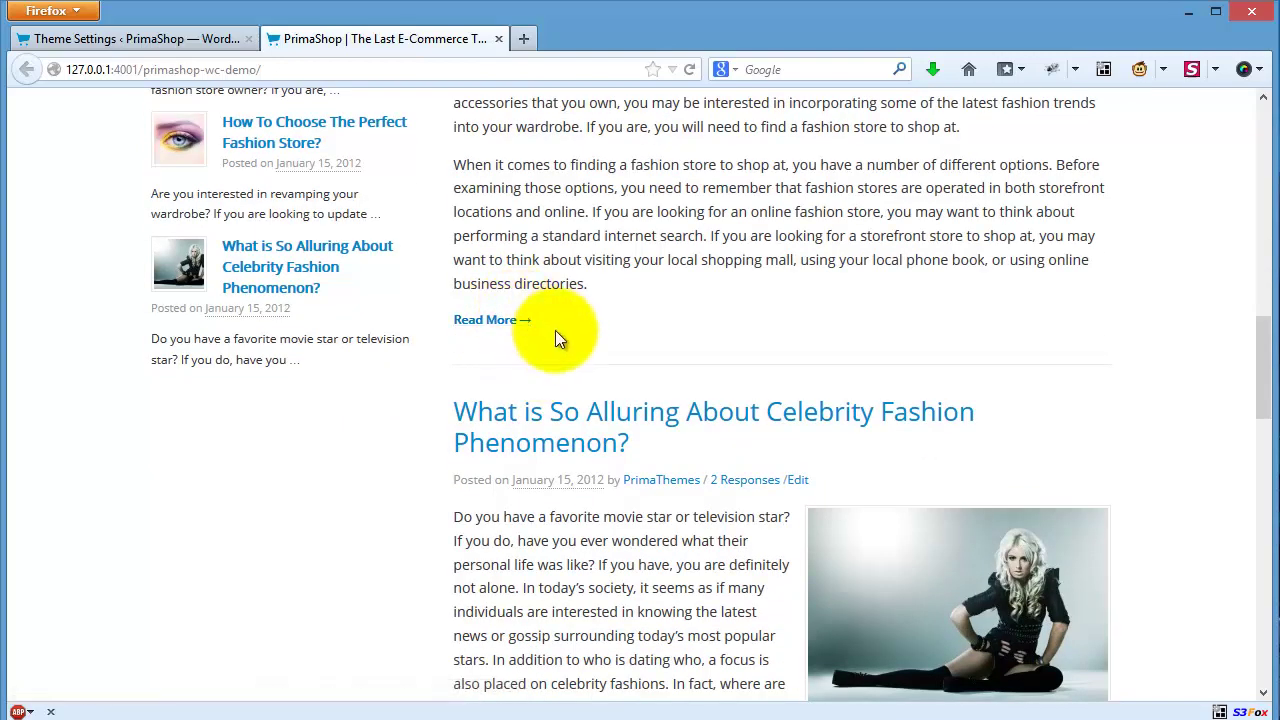
pyautogui.scroll(-6, 557, 338)
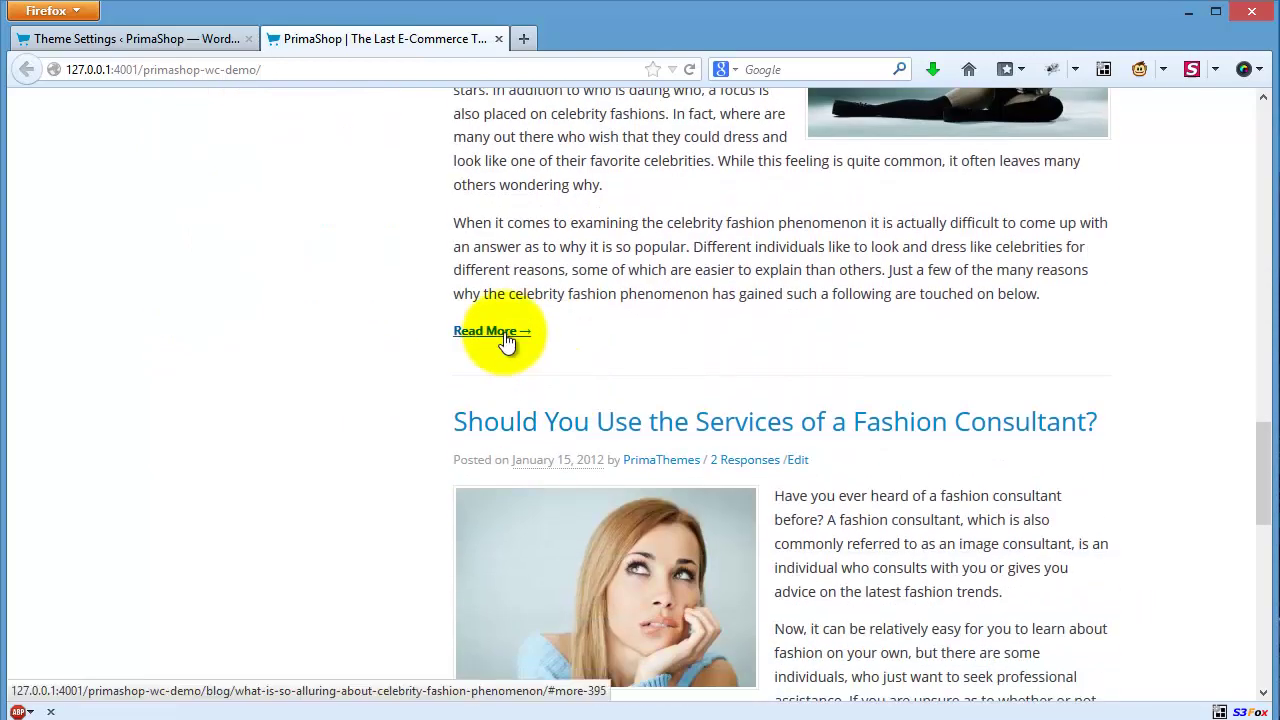
pyautogui.scroll(-2, 506, 343)
pyautogui.scroll(10, 507, 330)
pyautogui.scroll(10, 507, 330)
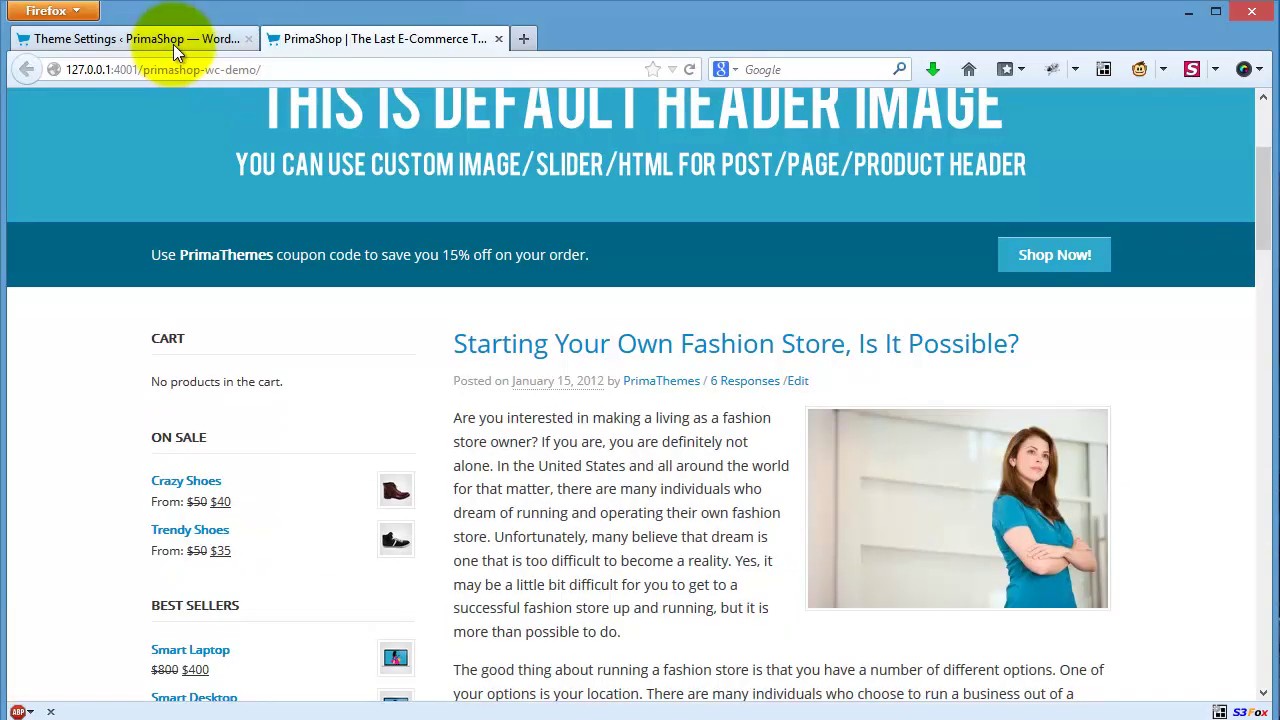
# - Set the Default Content Layout to Summary in the theme settings and save
pyautogui.click(173, 40)
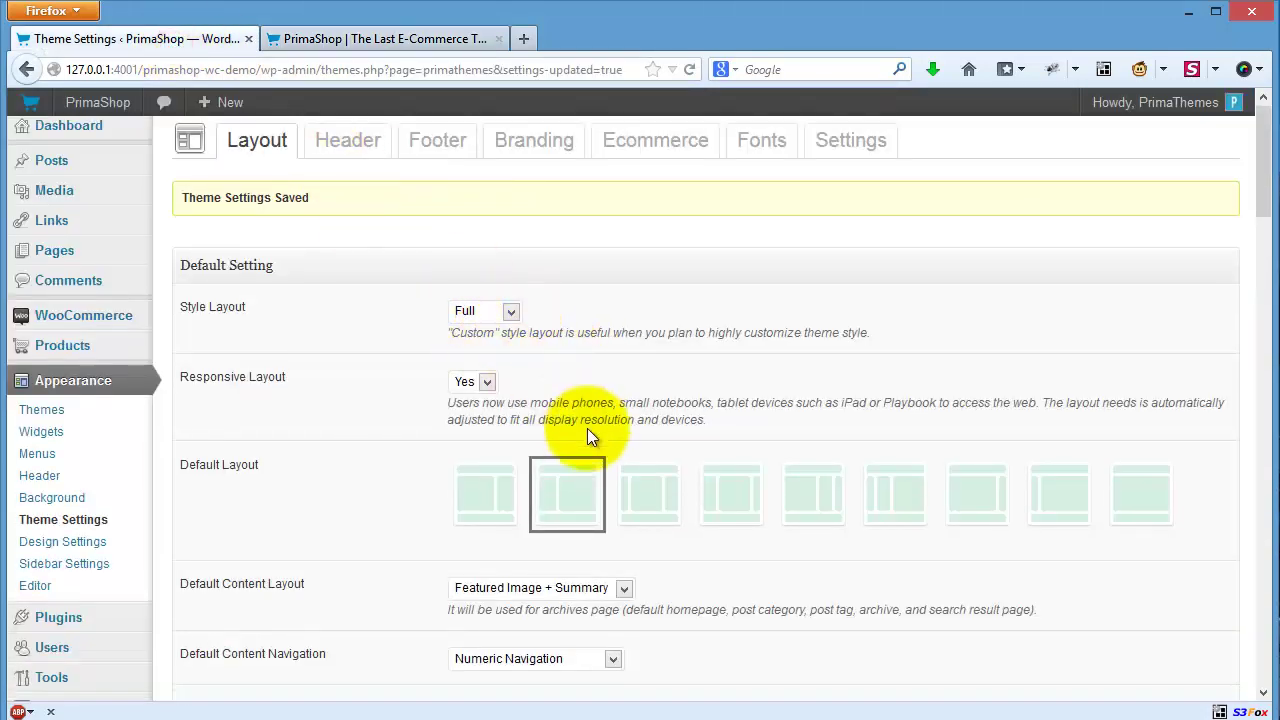
pyautogui.scroll(-2, 560, 417)
pyautogui.click(548, 365)
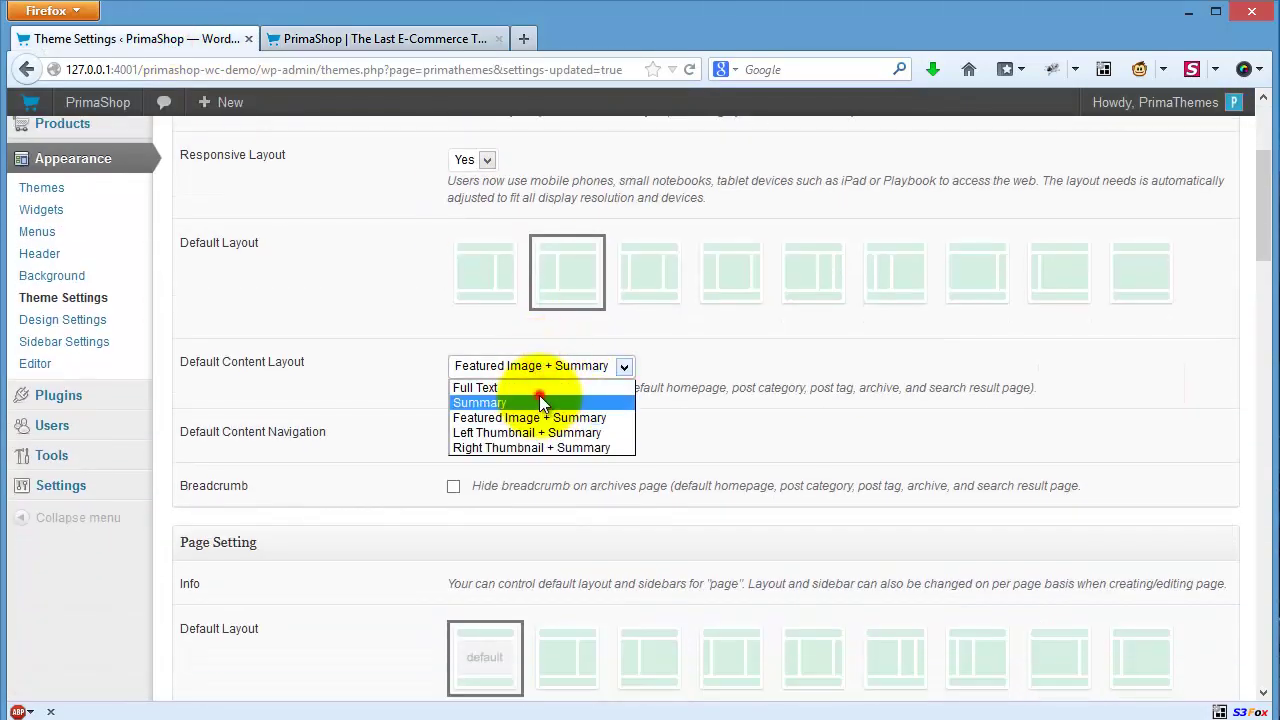
pyautogui.click(540, 402)
pyautogui.scroll(-10, 714, 426)
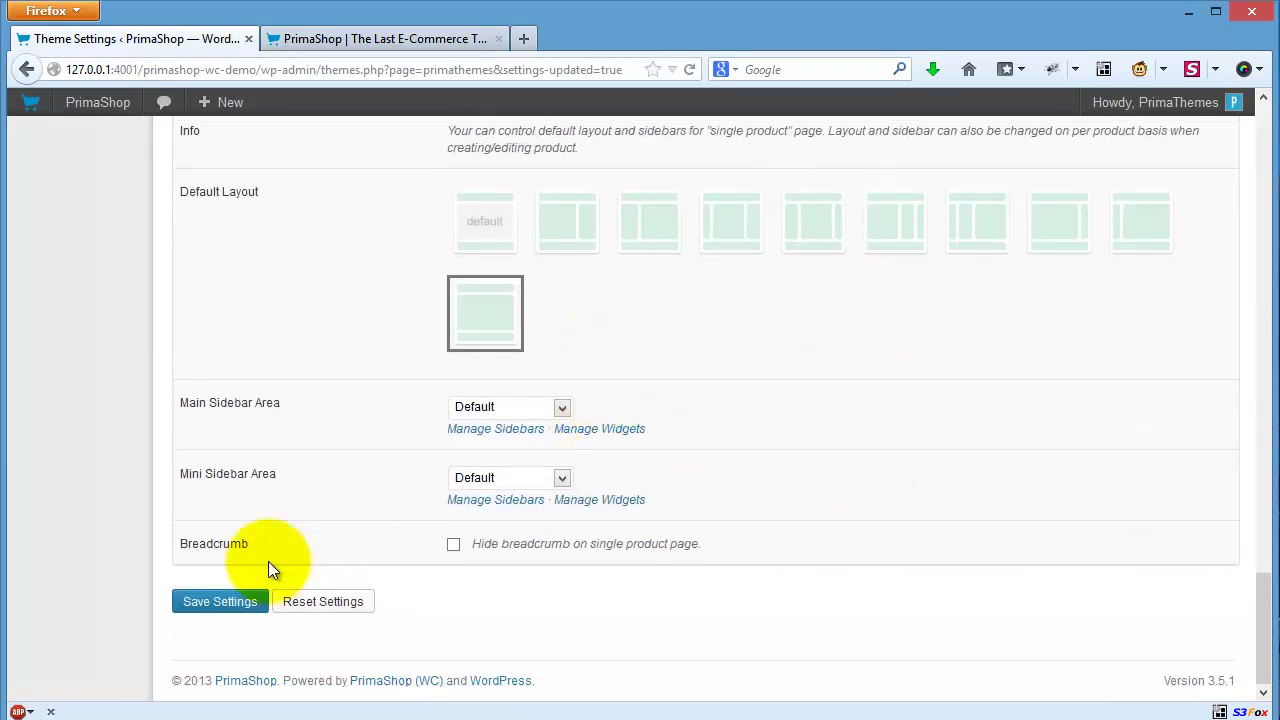
pyautogui.click(216, 603)
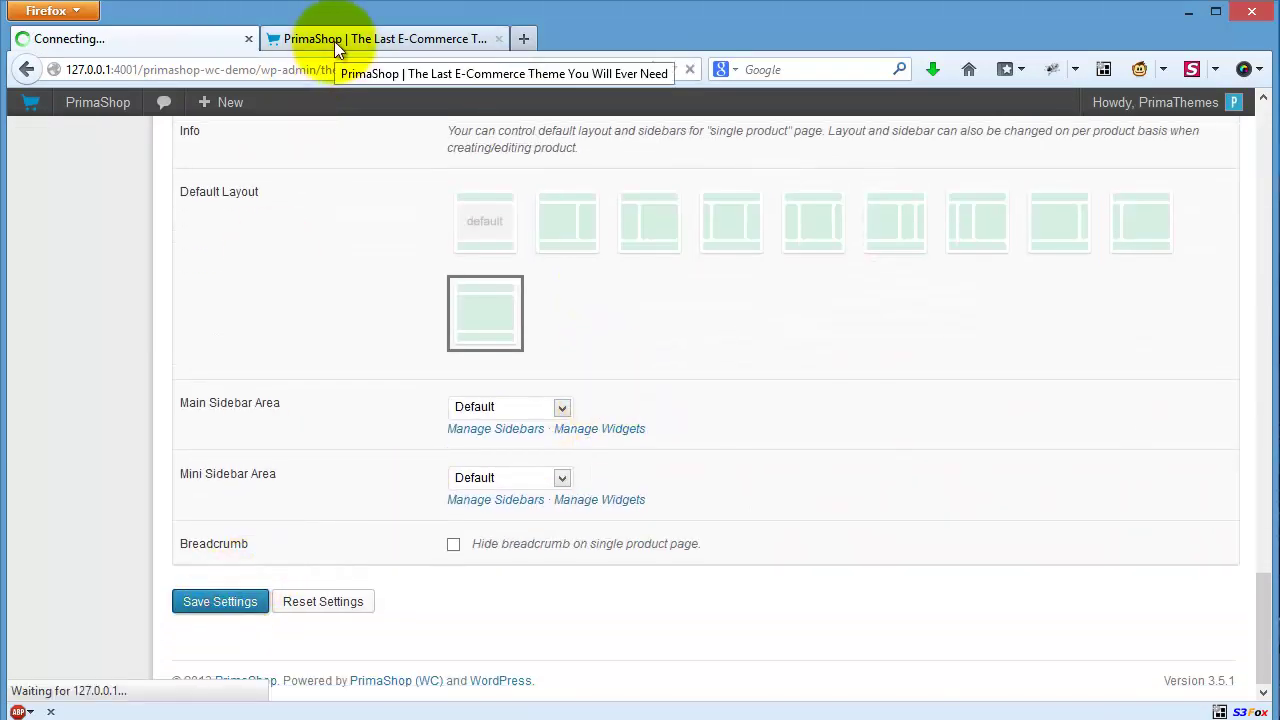
# - Reload the storefront homepage and examine how the post excerpts and Read More links are displayed in the Summary layout
pyautogui.click(334, 41)
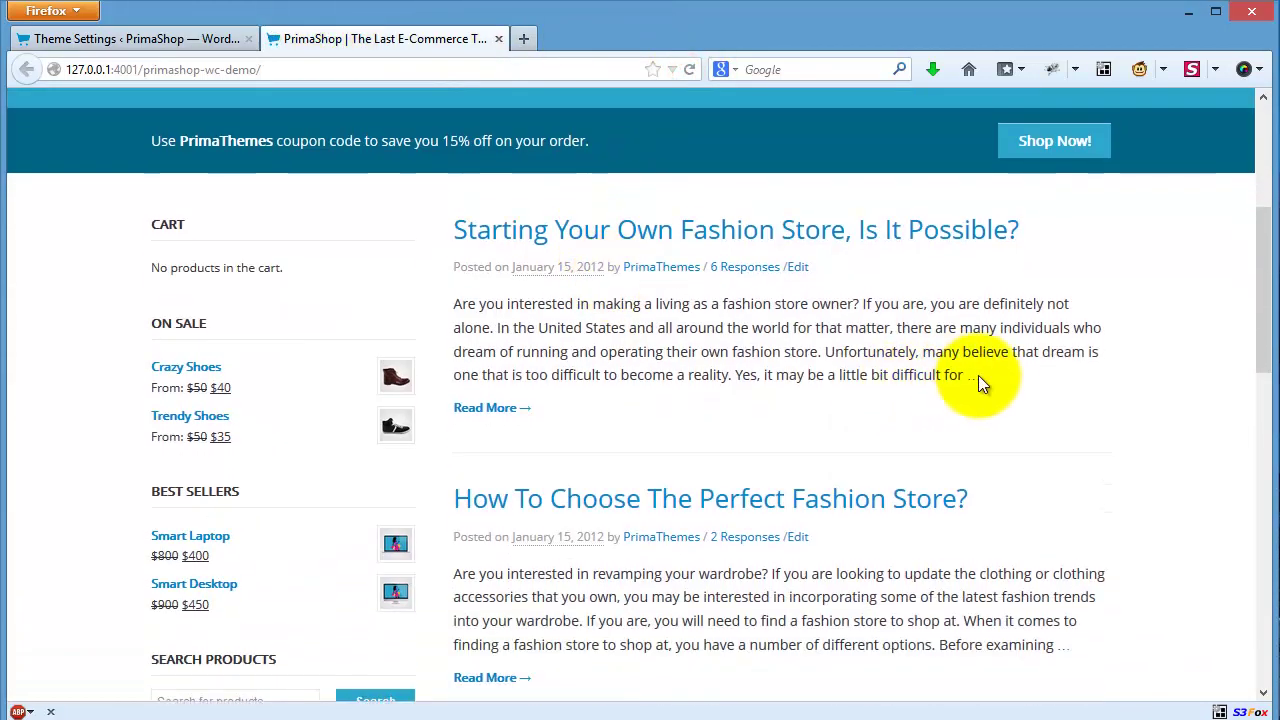
pyautogui.scroll(-4, 613, 348)
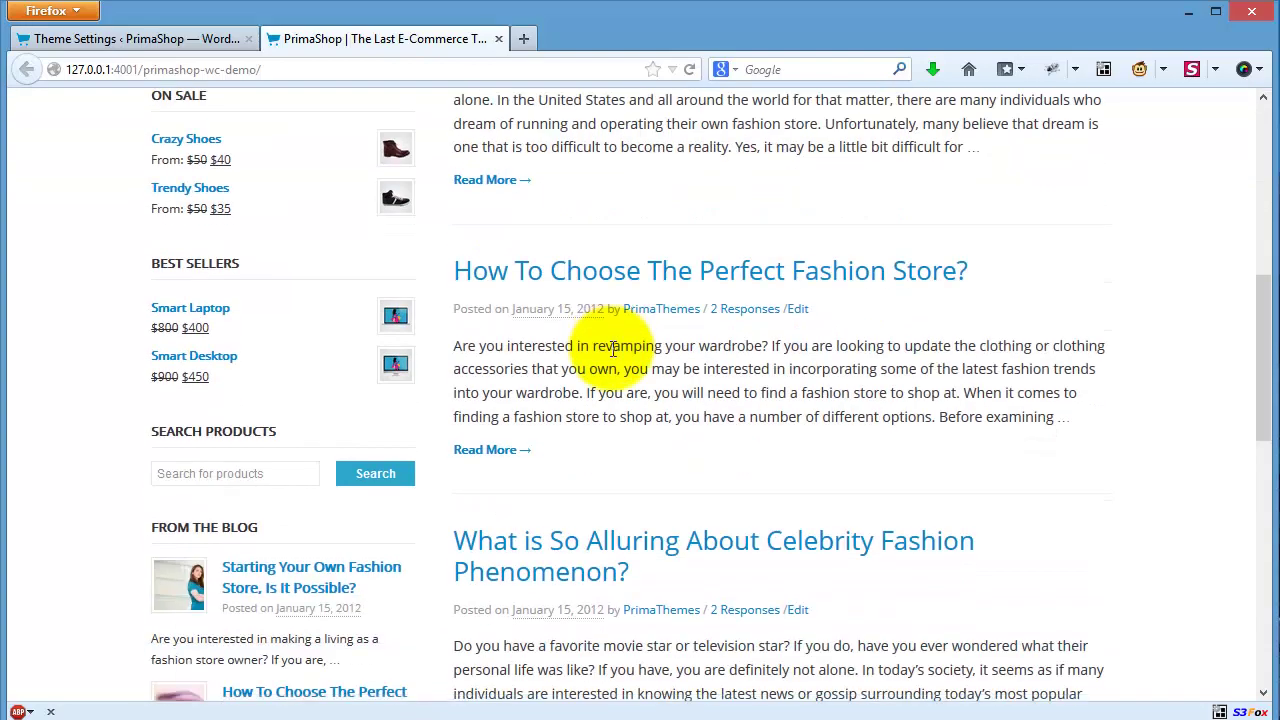
pyautogui.scroll(-12, 995, 405)
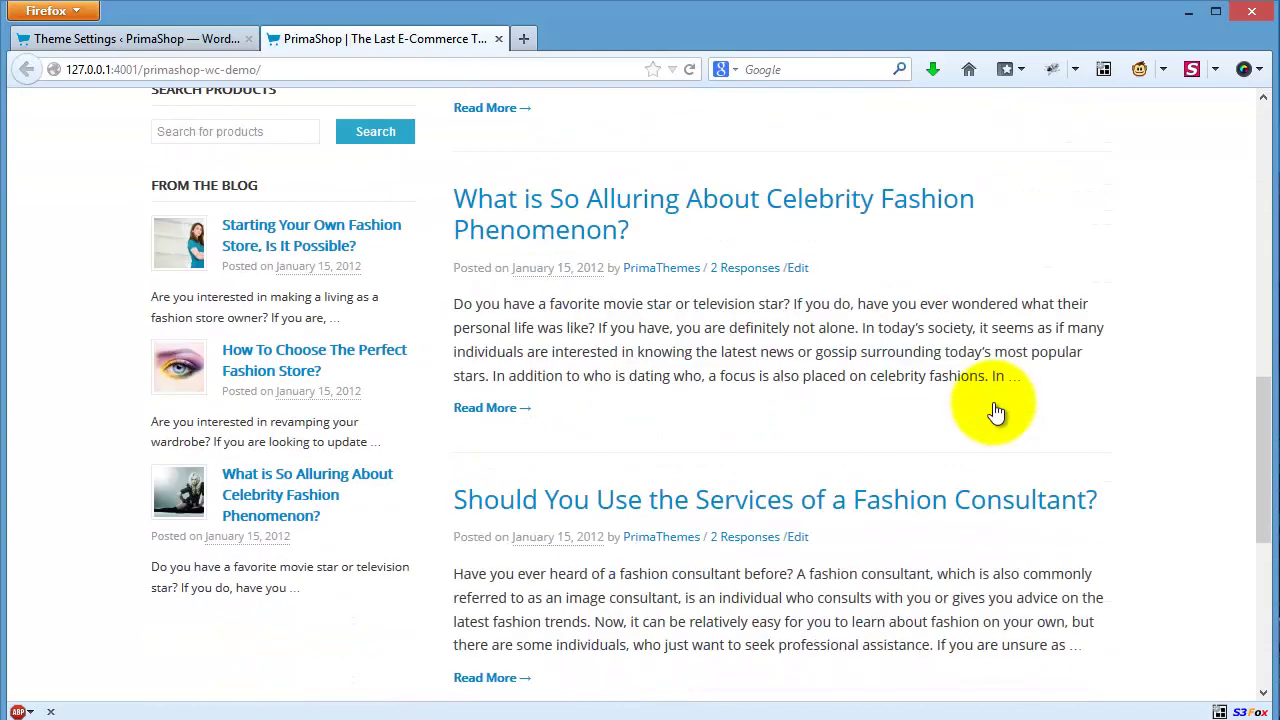
pyautogui.scroll(15, 995, 405)
pyautogui.scroll(6, 993, 402)
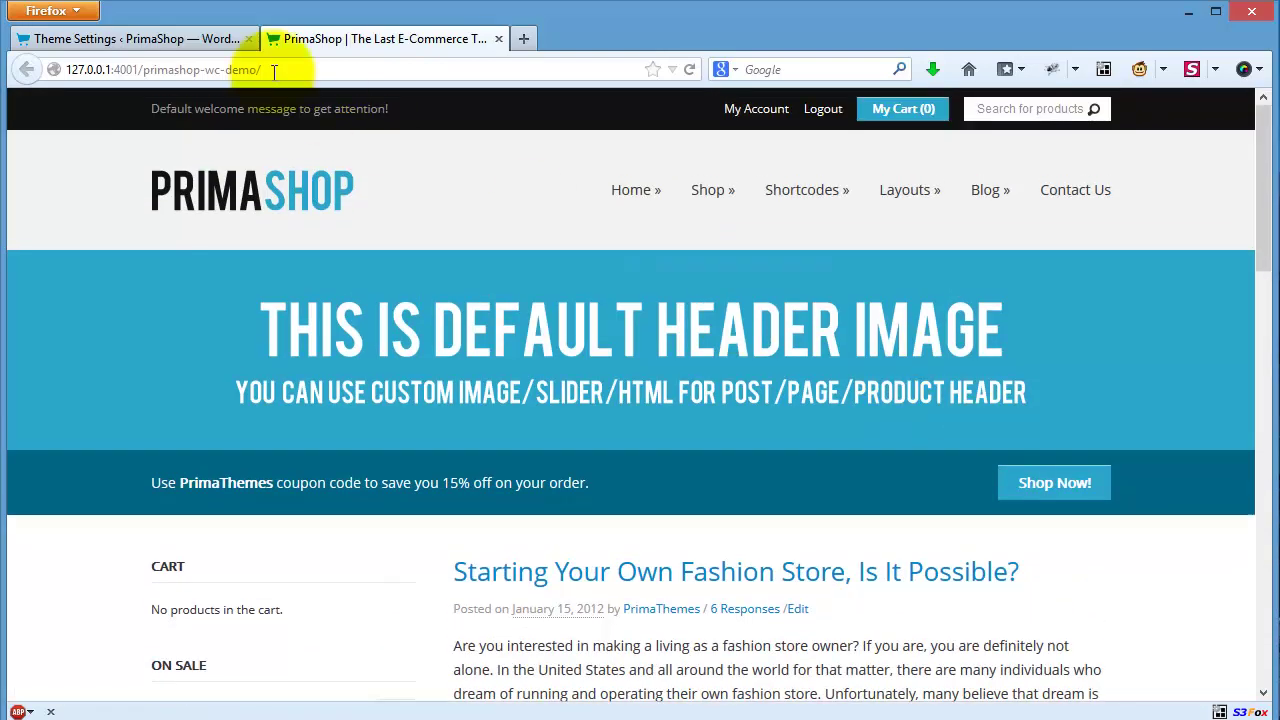
# - Set the Default Content Layout to Left Thumbnail + Summary in the theme settings and save
pyautogui.click(208, 44)
pyautogui.scroll(-6, 735, 369)
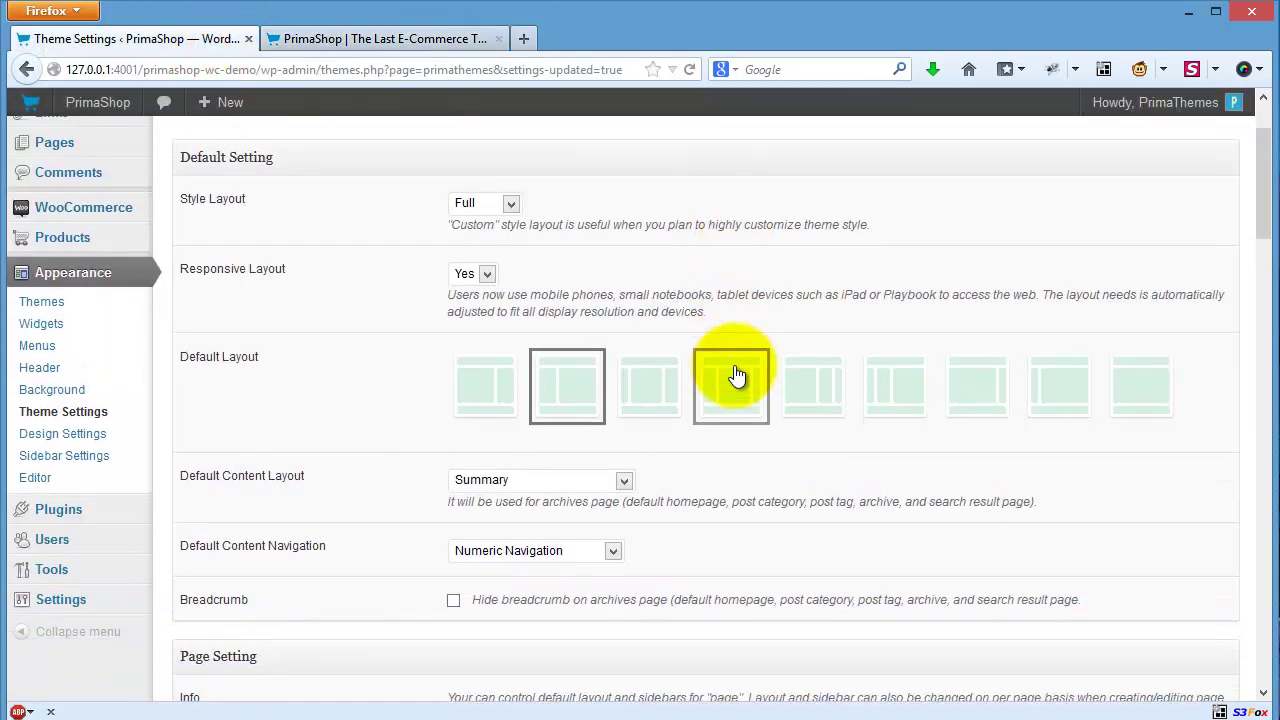
pyautogui.click(551, 252)
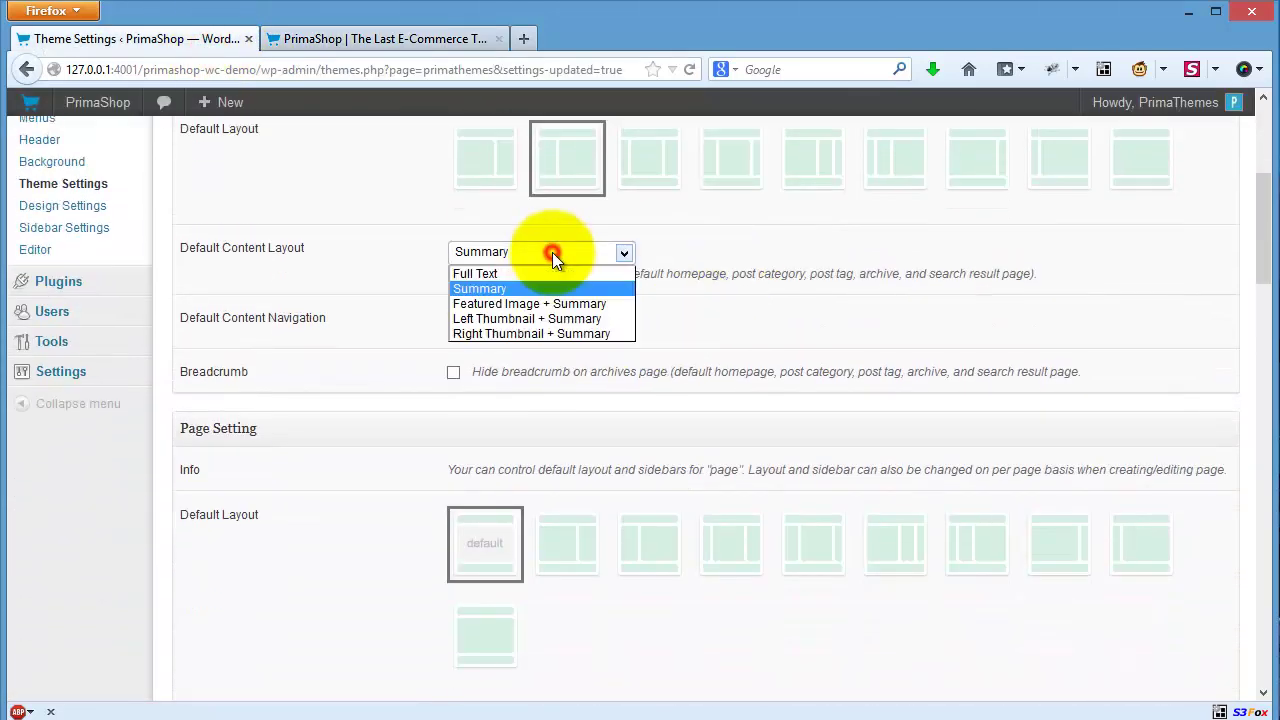
pyautogui.click(551, 318)
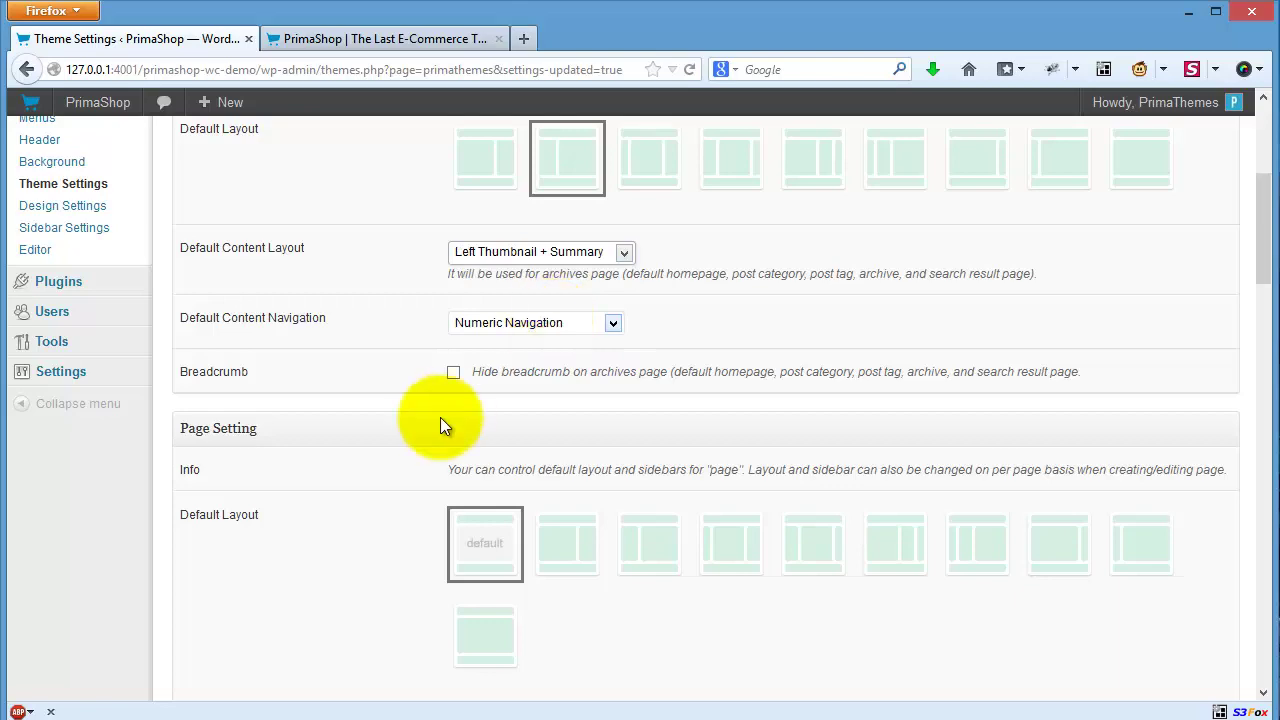
pyautogui.scroll(-6, 443, 416)
pyautogui.scroll(-10, 443, 416)
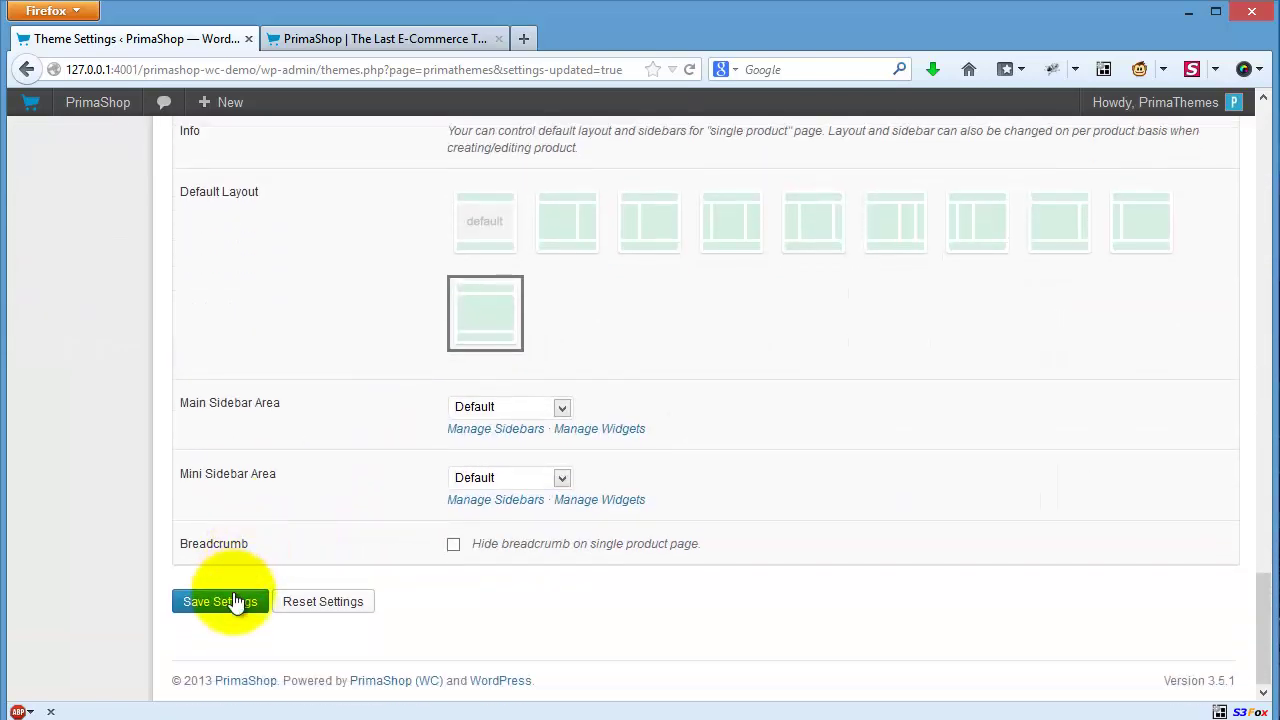
pyautogui.click(224, 601)
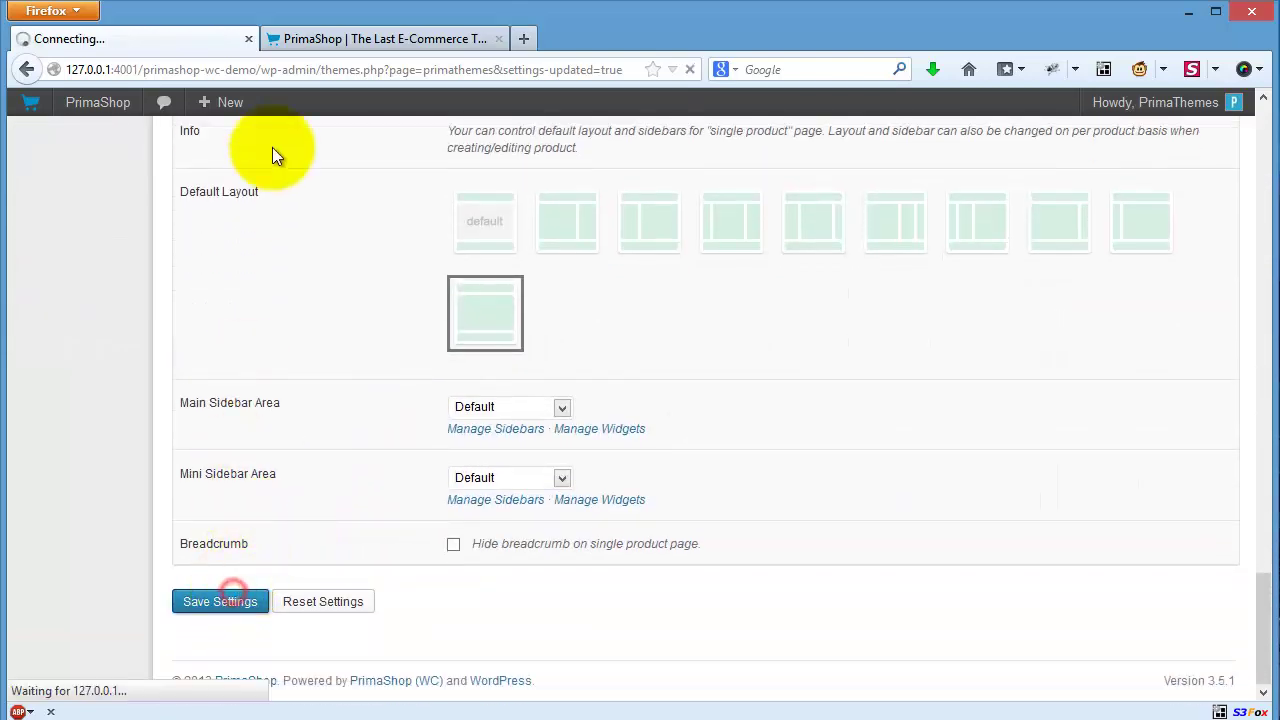
# - Reload the storefront homepage and examine the placement of the post thumbnails beside the summaries
pyautogui.click(334, 39)
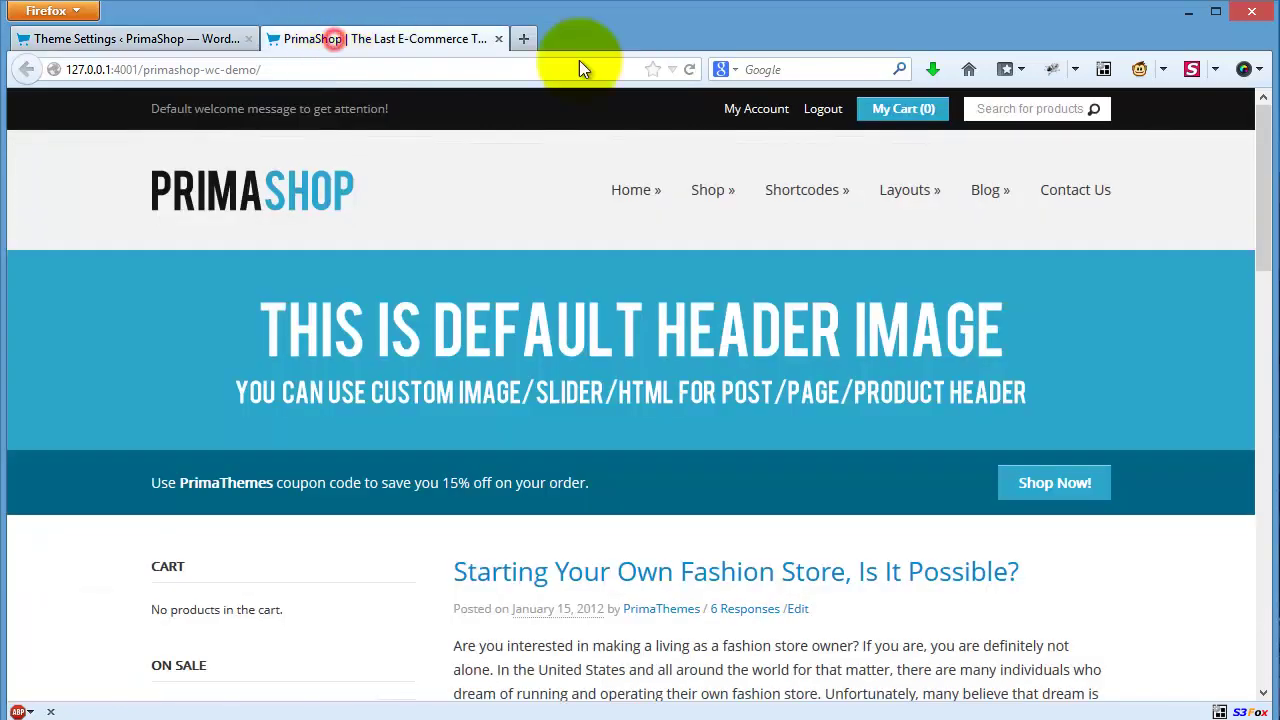
pyautogui.click(686, 68)
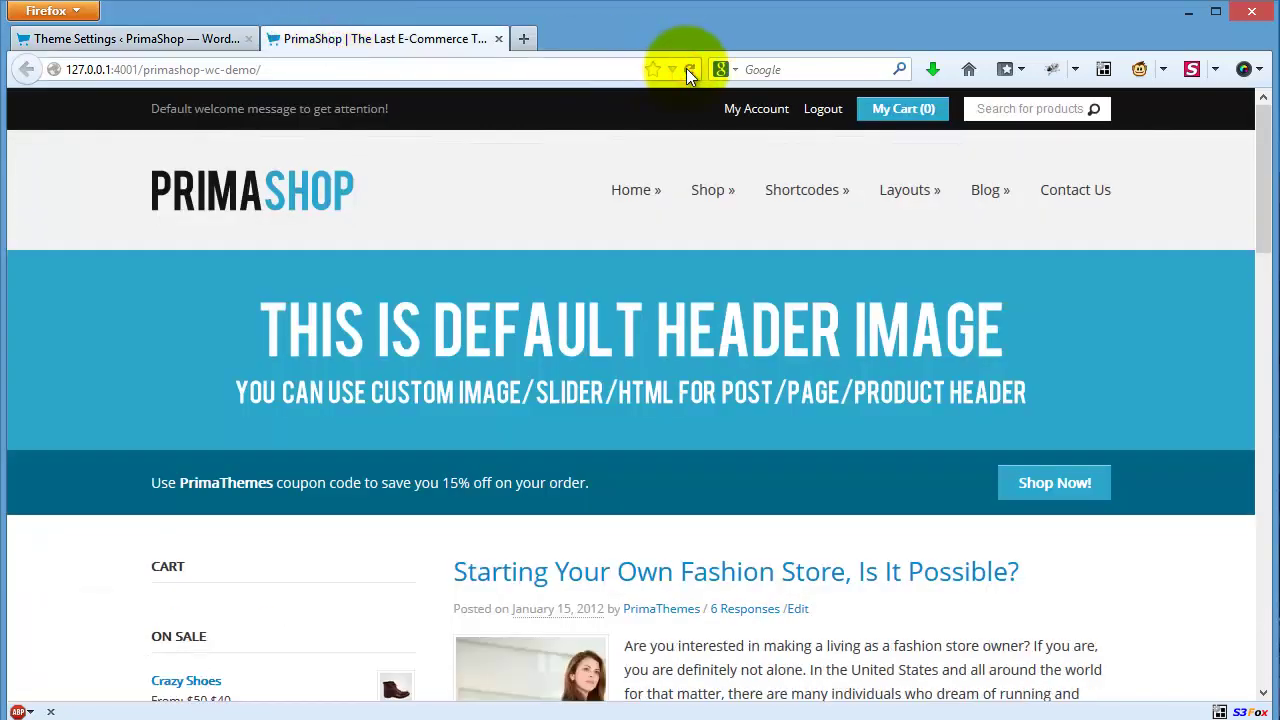
pyautogui.scroll(-5, 705, 300)
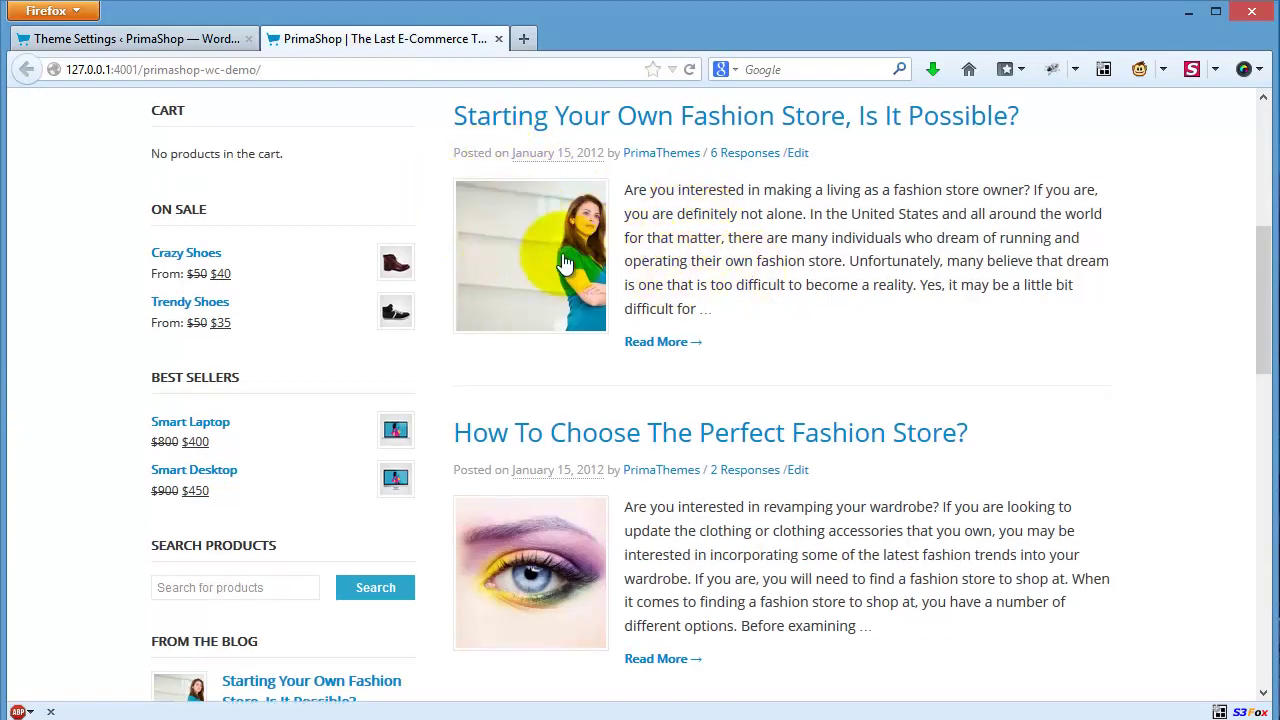
pyautogui.scroll(5, 780, 240)
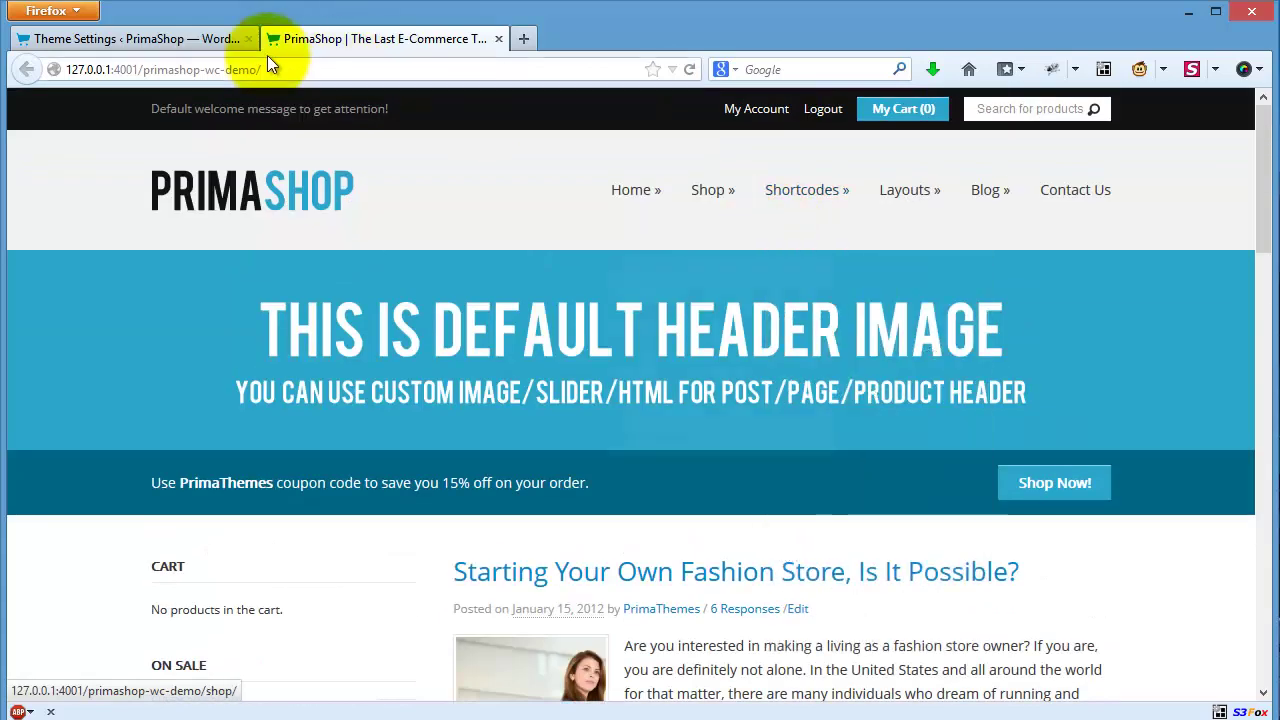
# - Set the Default Content Layout to Featured Image + Summary in the theme settings
pyautogui.click(181, 38)
pyautogui.scroll(-2, 716, 367)
pyautogui.scroll(-3, 716, 377)
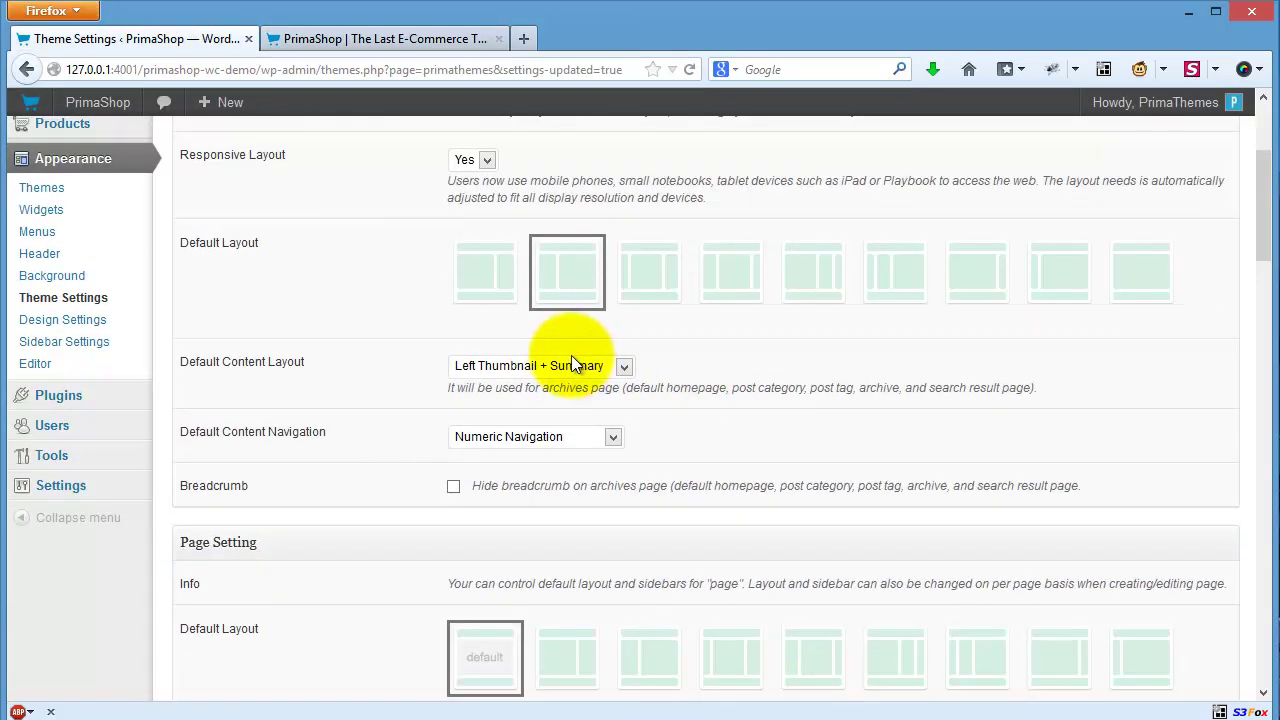
pyautogui.click(570, 364)
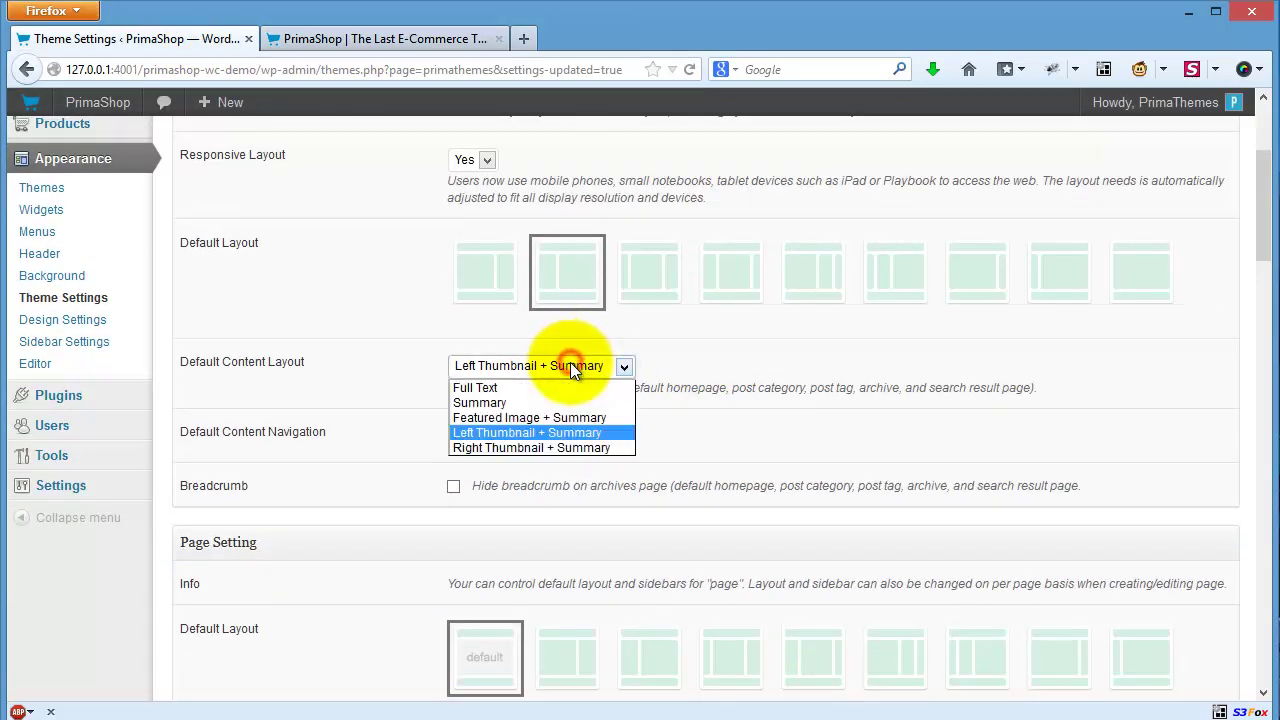
pyautogui.click(588, 419)
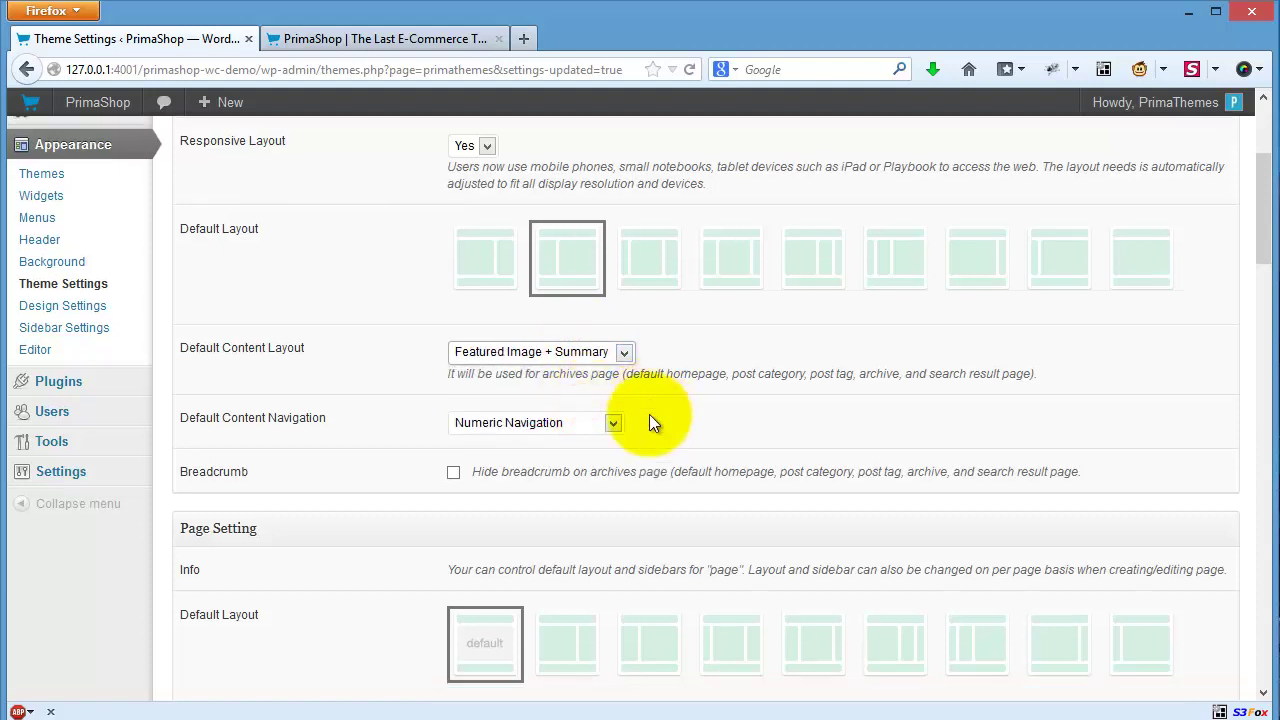
# - Check the page links below the homepage posts and review the Default Content Navigation options in the theme settings
pyautogui.scroll(-2, 649, 414)
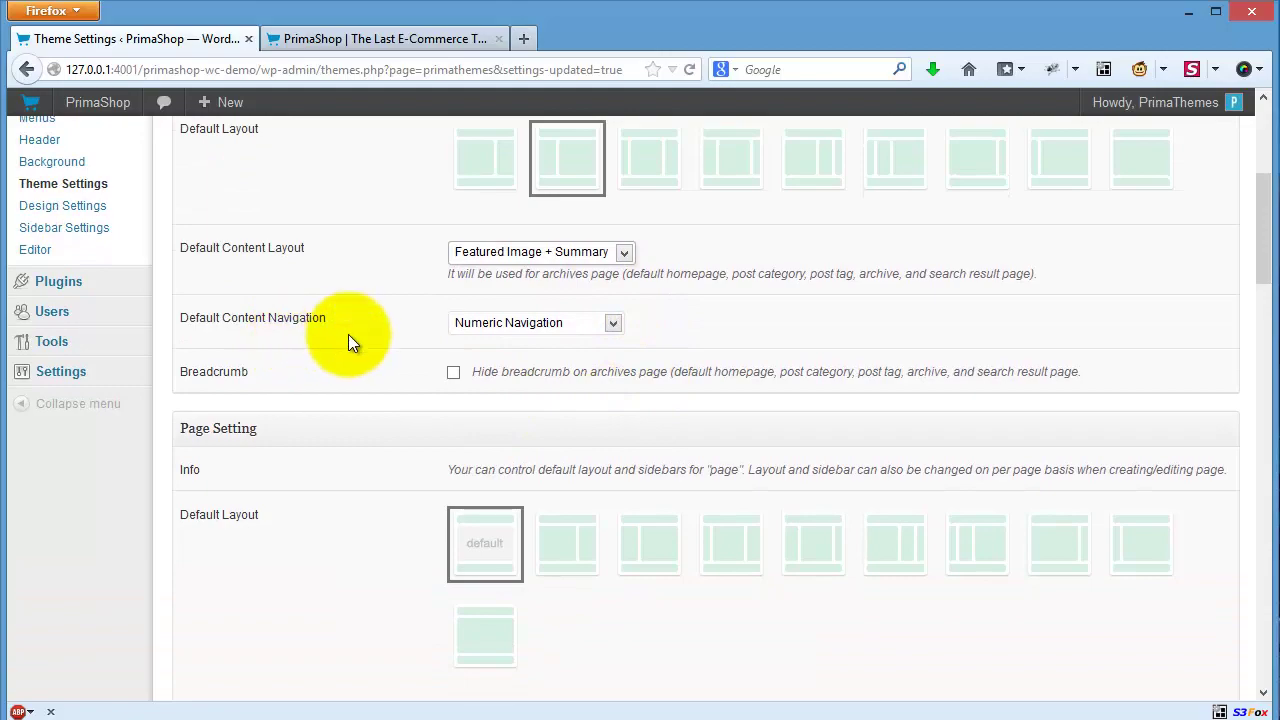
pyautogui.click(315, 38)
pyautogui.scroll(-15, 340, 300)
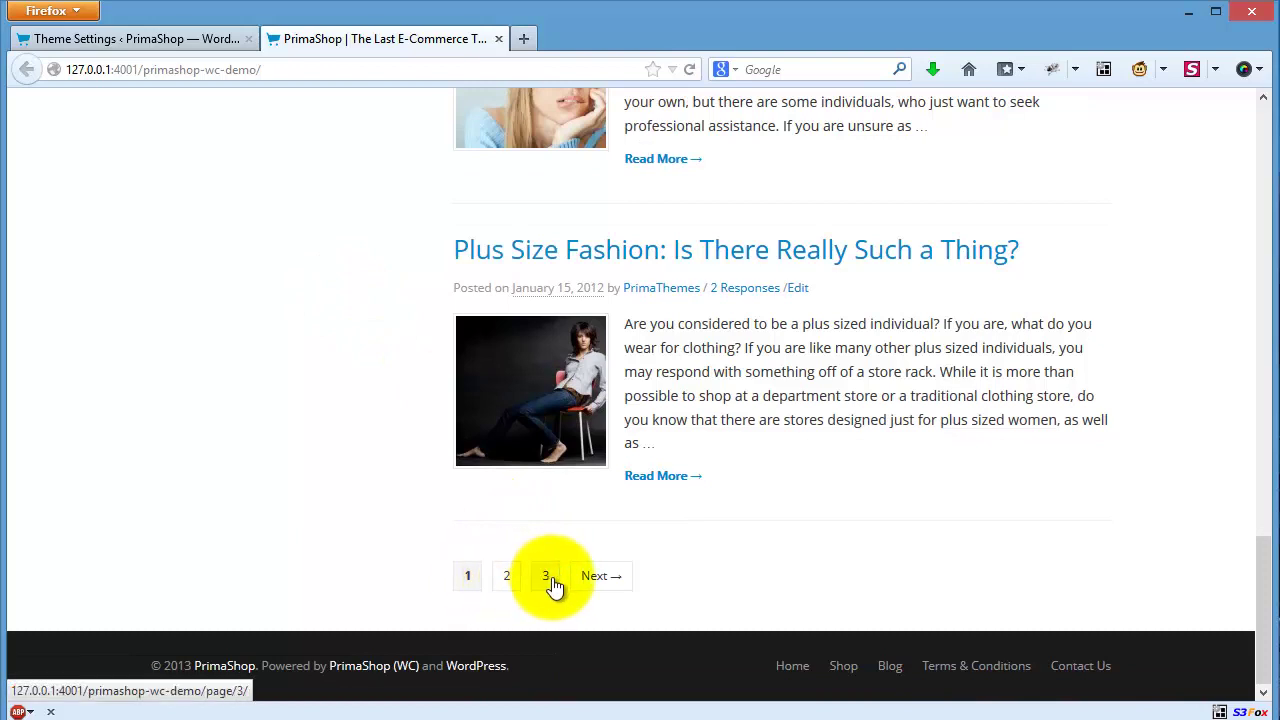
pyautogui.click(180, 40)
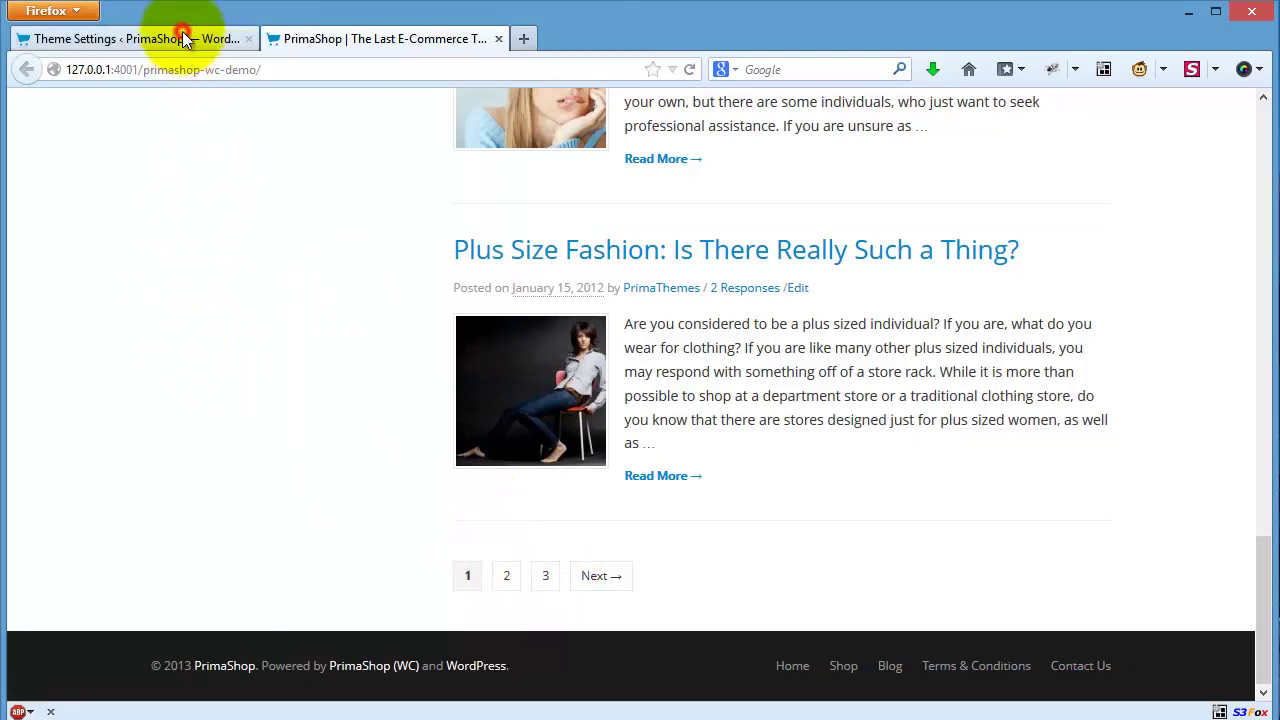
pyautogui.click(537, 322)
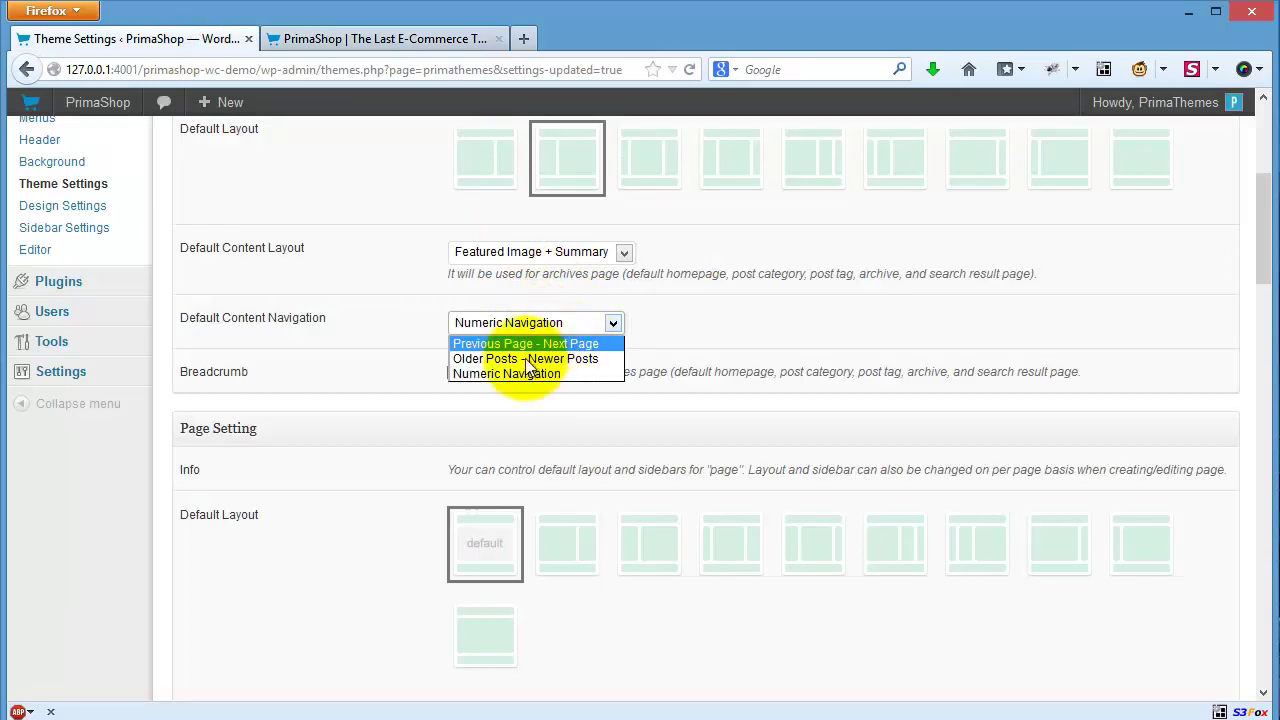
pyautogui.click(693, 357)
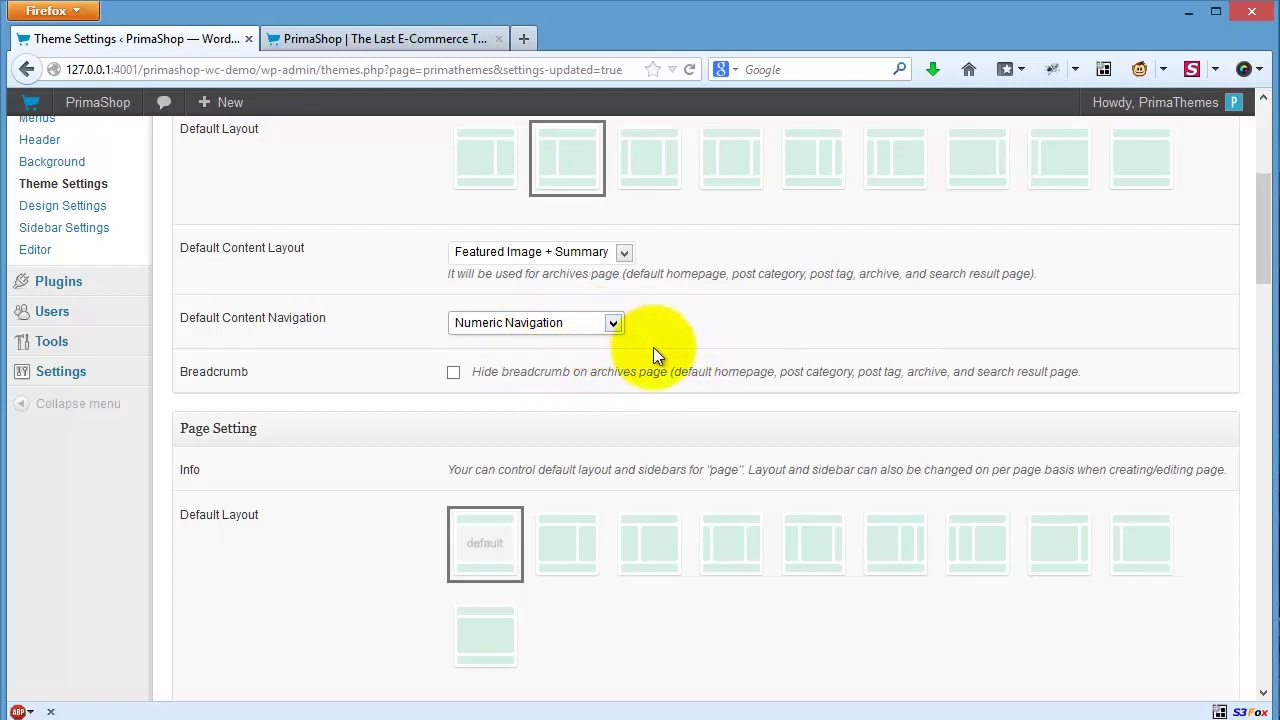
pyautogui.click(652, 349)
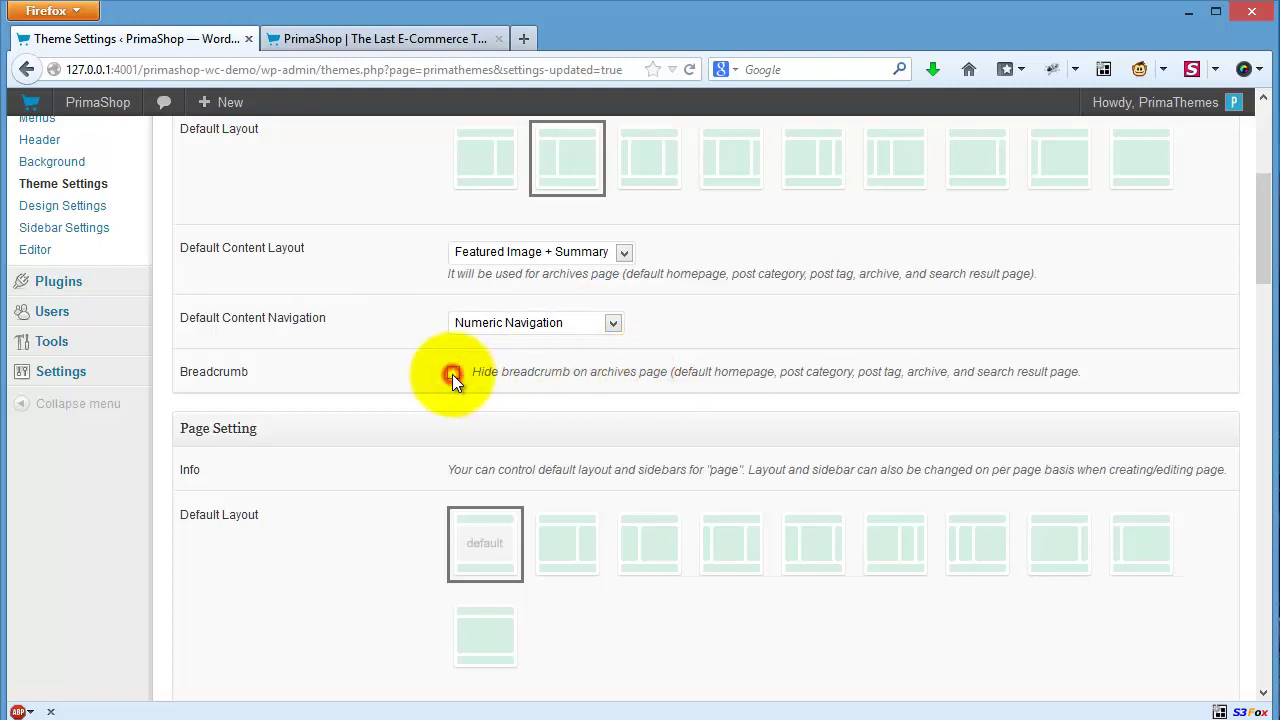
# - Inspect the storefront homepage between the header and the first post for a breadcrumb
pyautogui.click(358, 40)
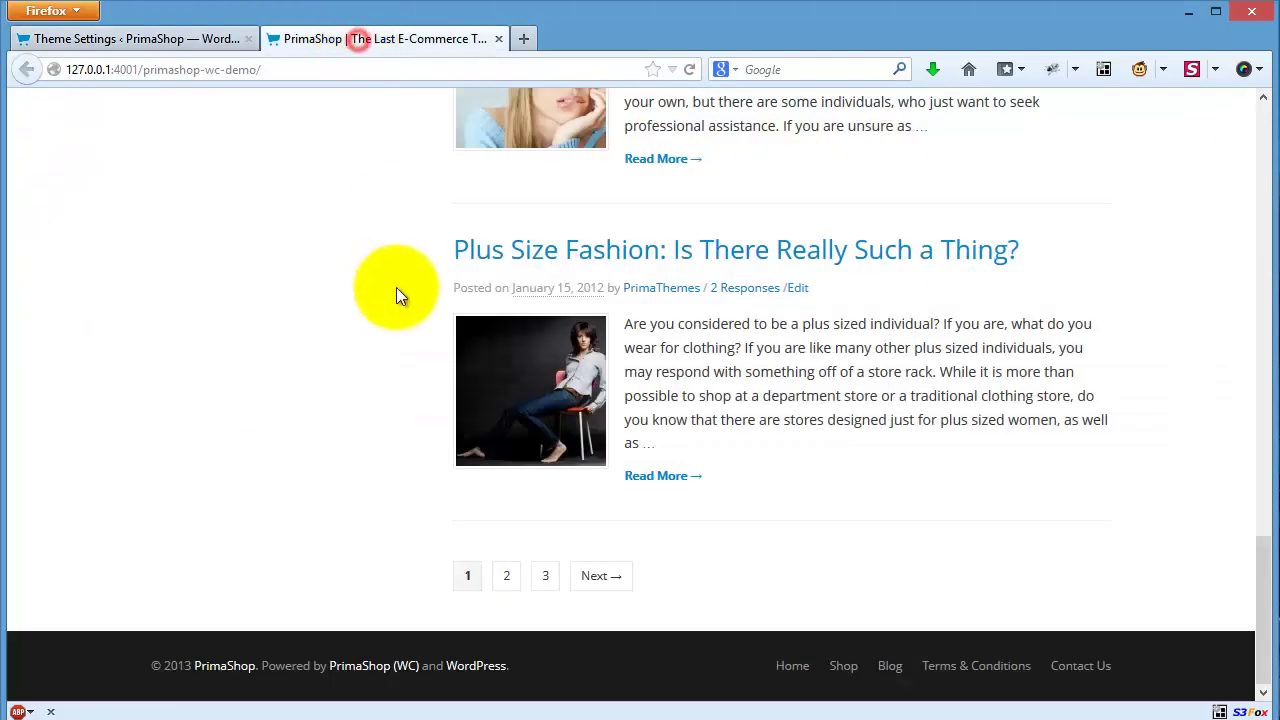
pyautogui.scroll(10, 398, 287)
pyautogui.scroll(4, 651, 466)
pyautogui.scroll(-3, 614, 501)
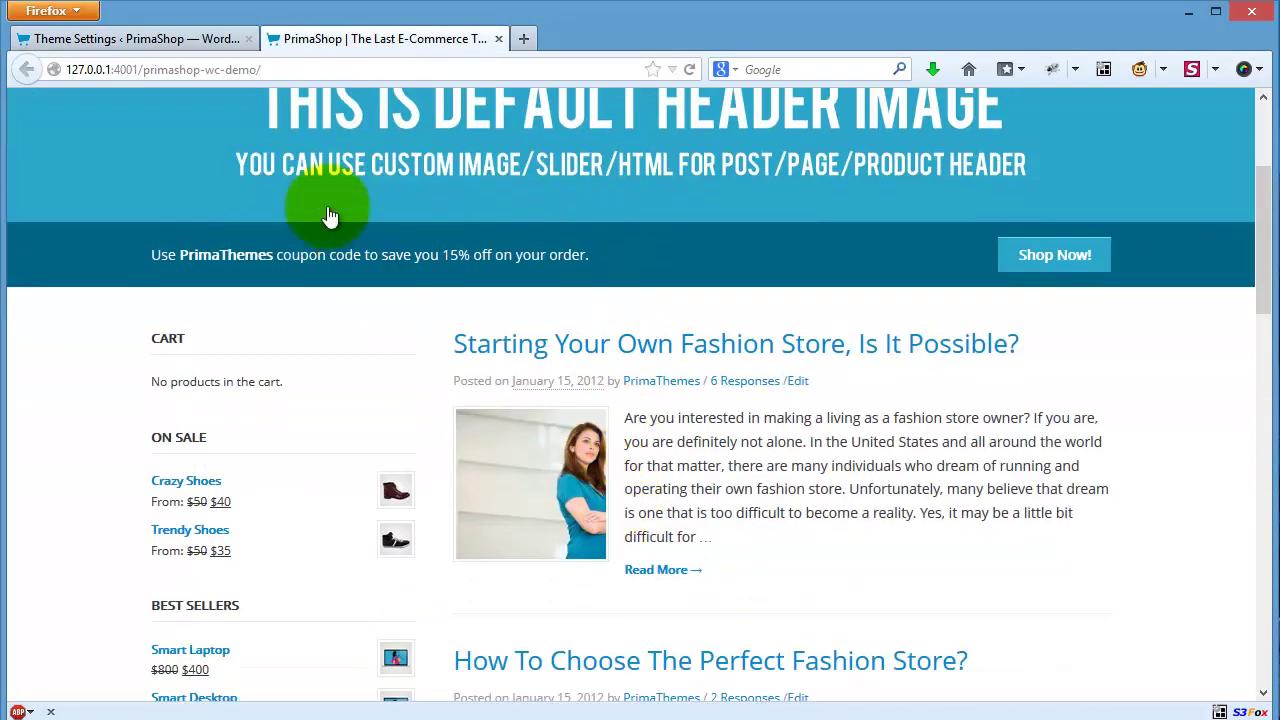
pyautogui.scroll(4, 618, 417)
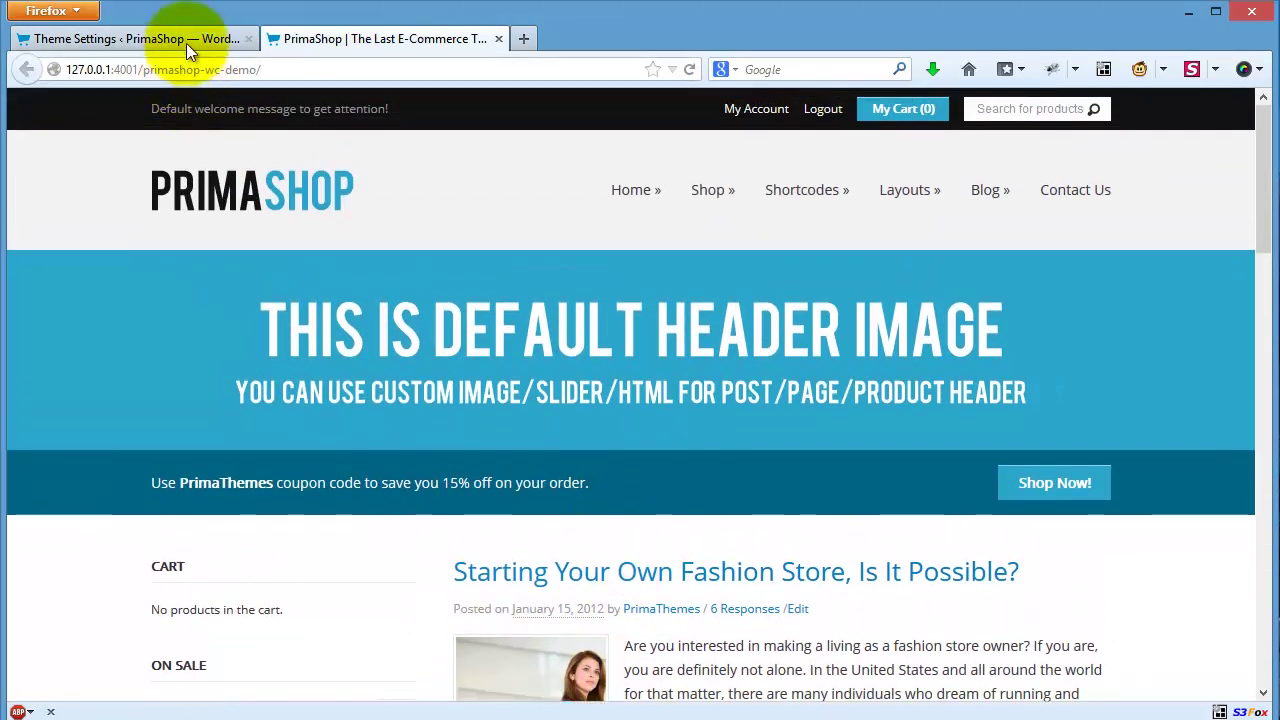
# - Review the breadcrumb option and the Page, Single Post and Shop Page layout and sidebar settings in the theme settings
pyautogui.click(186, 43)
pyautogui.scroll(-3, 458, 280)
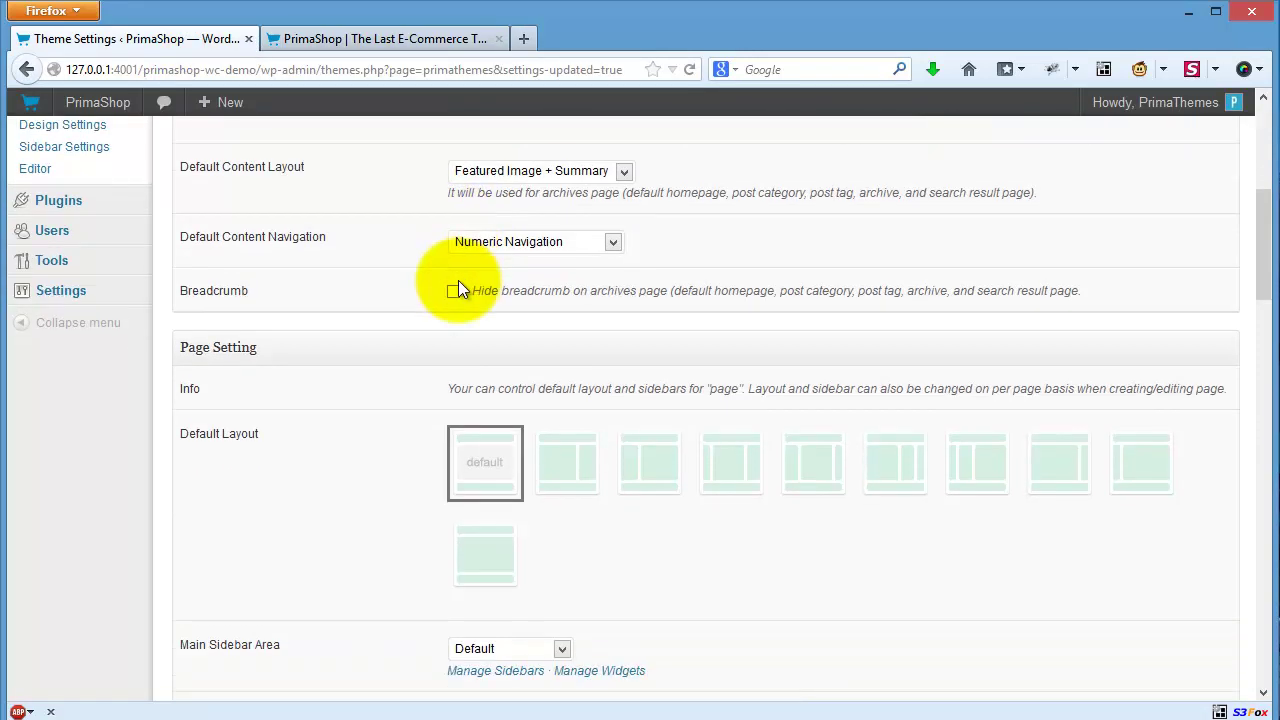
pyautogui.scroll(-1, 458, 280)
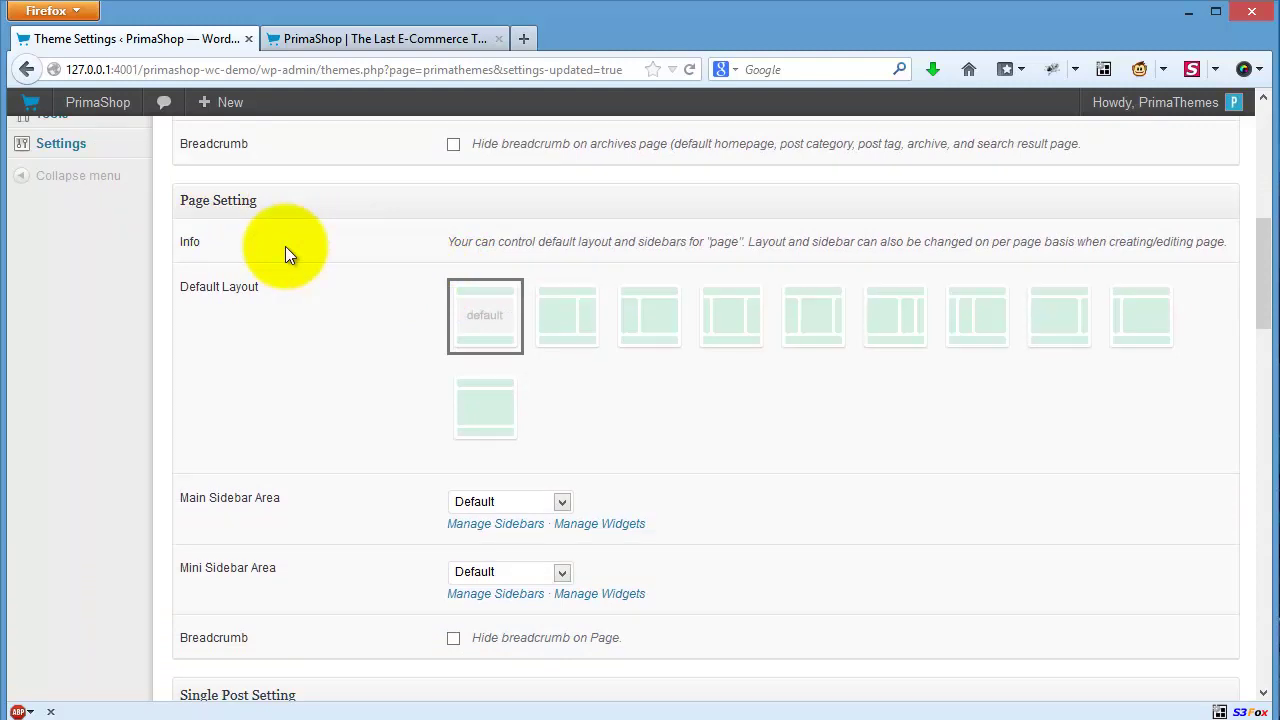
pyautogui.scroll(-2, 285, 246)
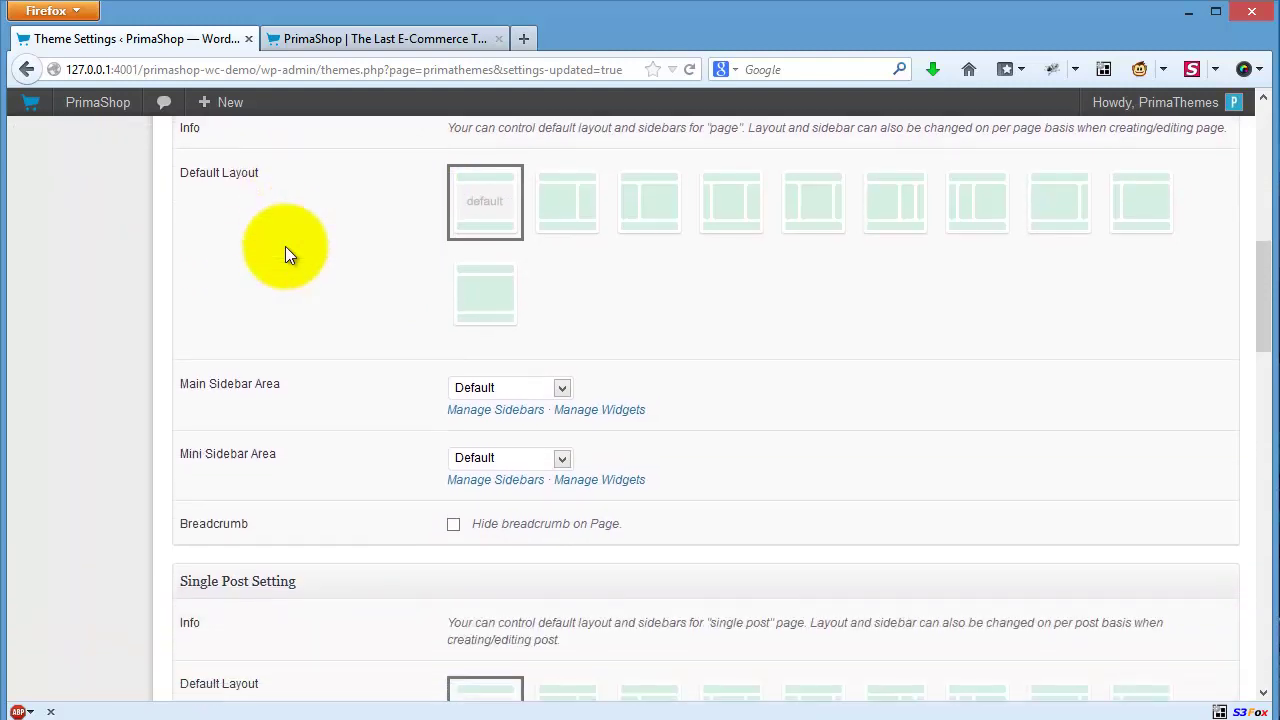
pyautogui.scroll(2, 285, 246)
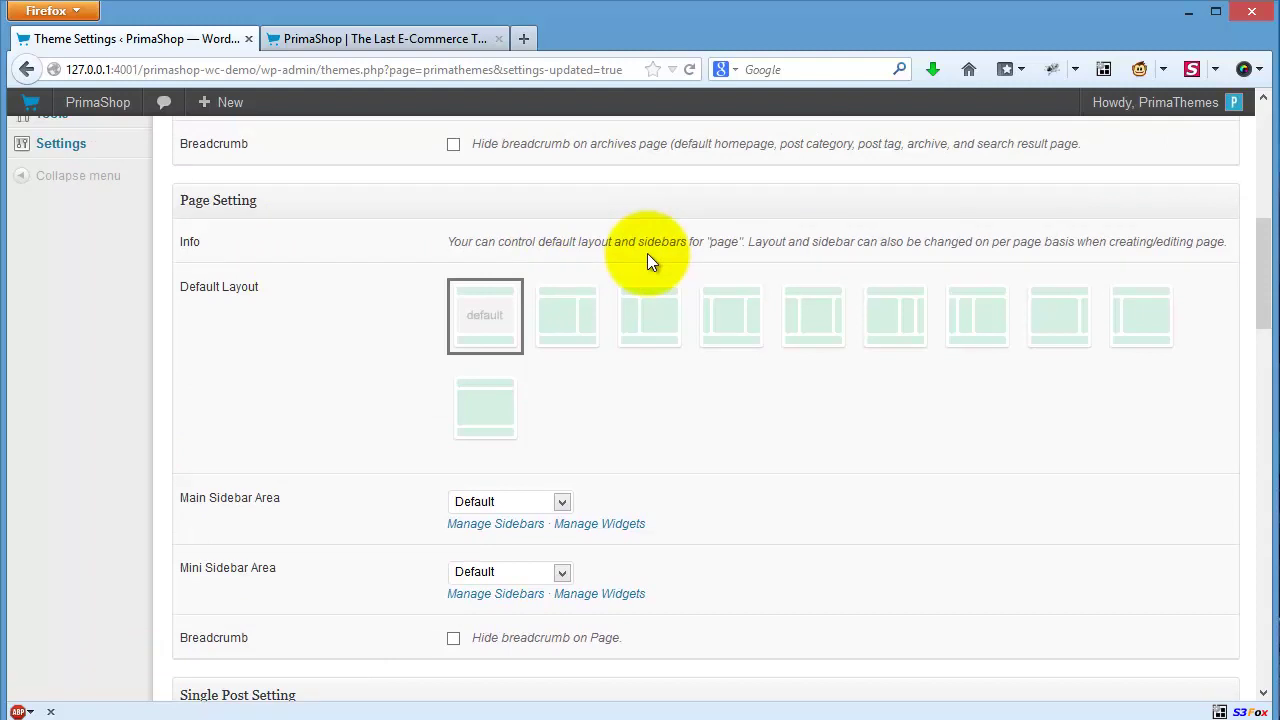
pyautogui.scroll(-5, 645, 257)
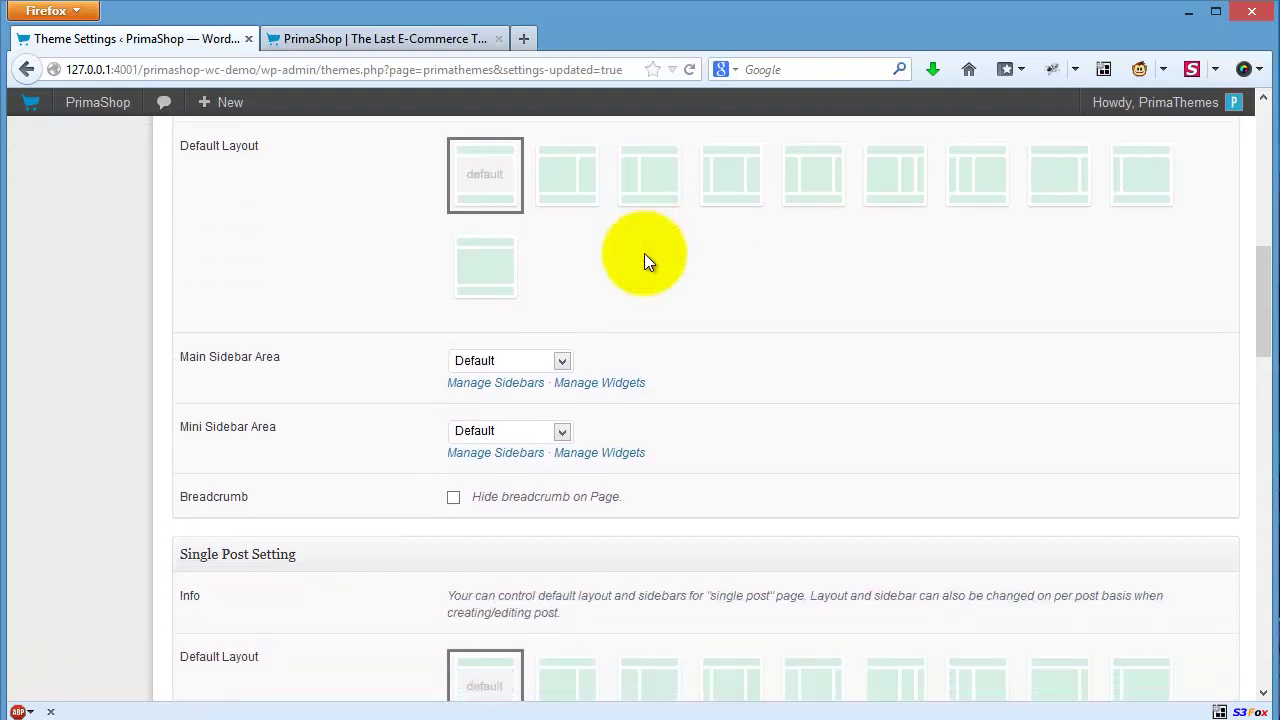
pyautogui.scroll(-3, 644, 253)
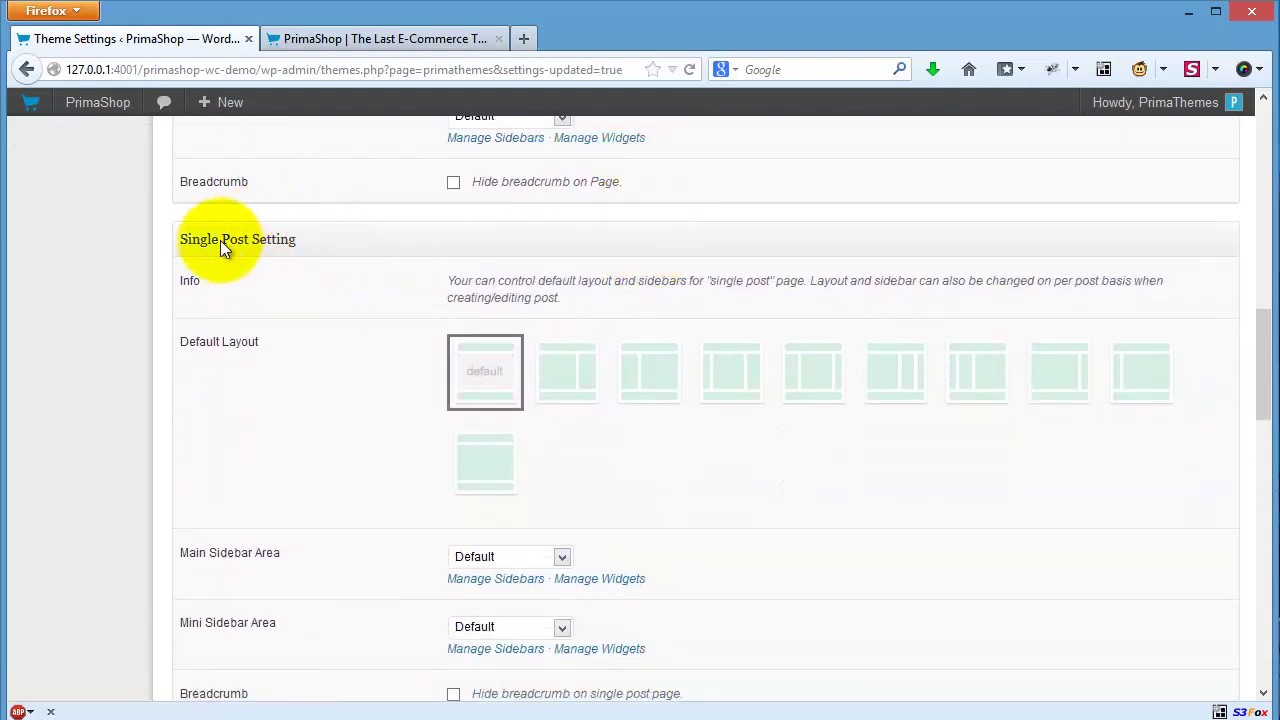
pyautogui.scroll(-2, 259, 252)
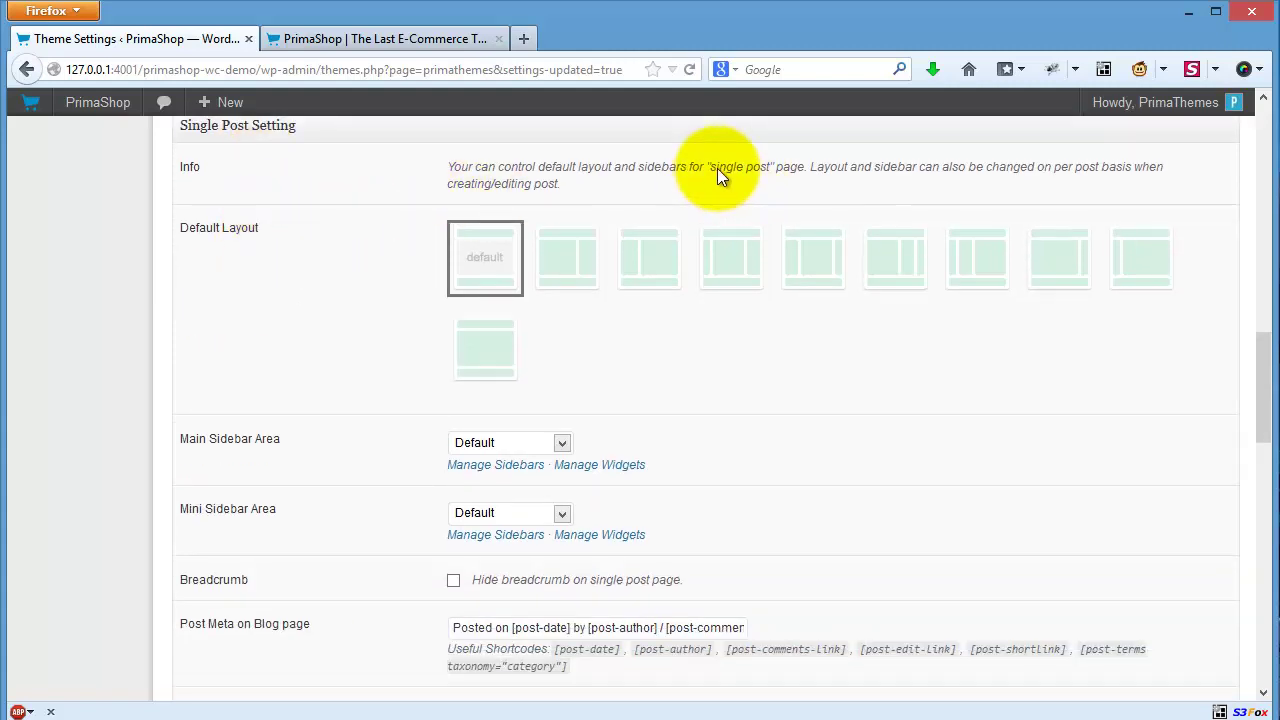
pyautogui.scroll(-5, 789, 170)
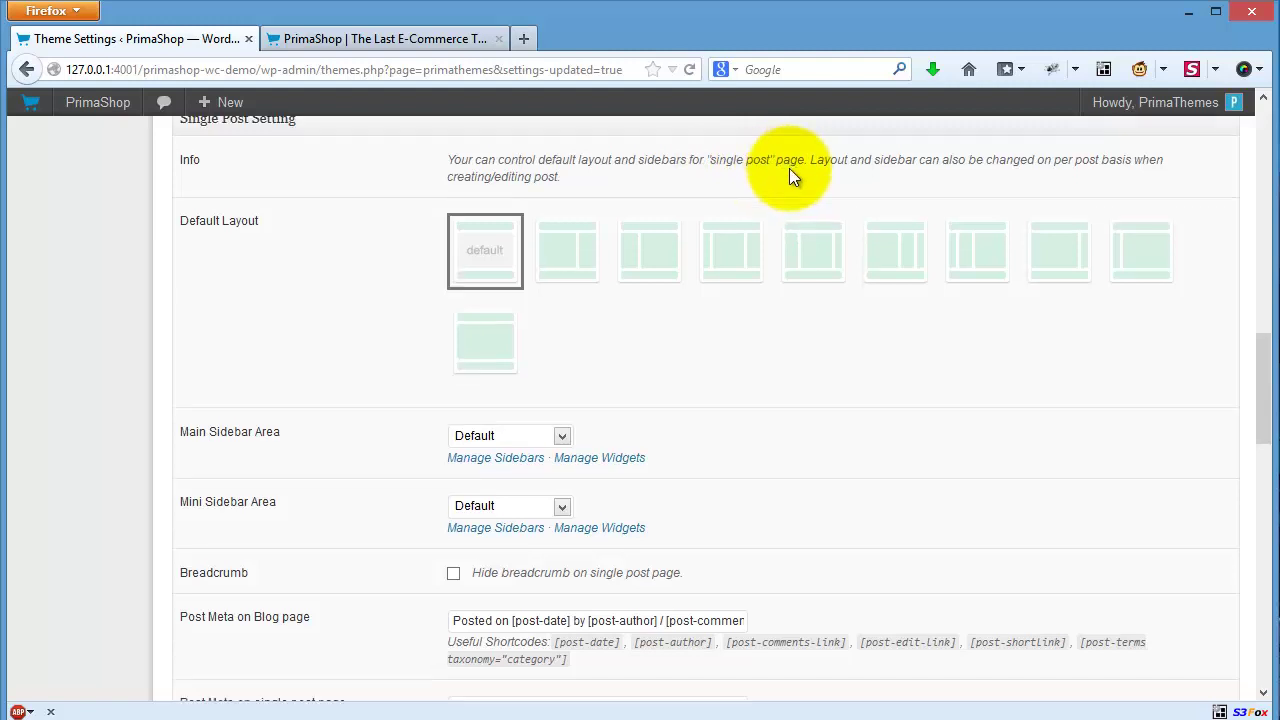
pyautogui.scroll(-2, 789, 168)
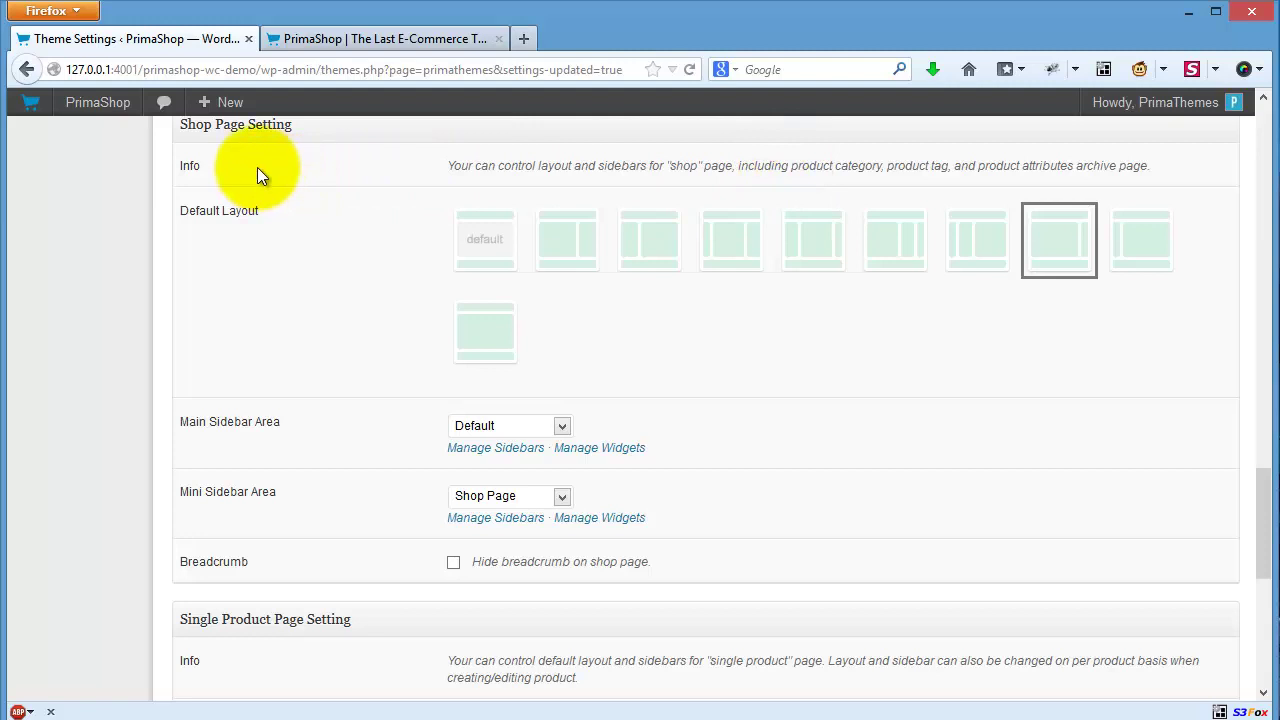
# - Open the storefront's Shop page, inspect its product grid and sidebar, and compare them with the Shop Page Setting layout
pyautogui.click(360, 39)
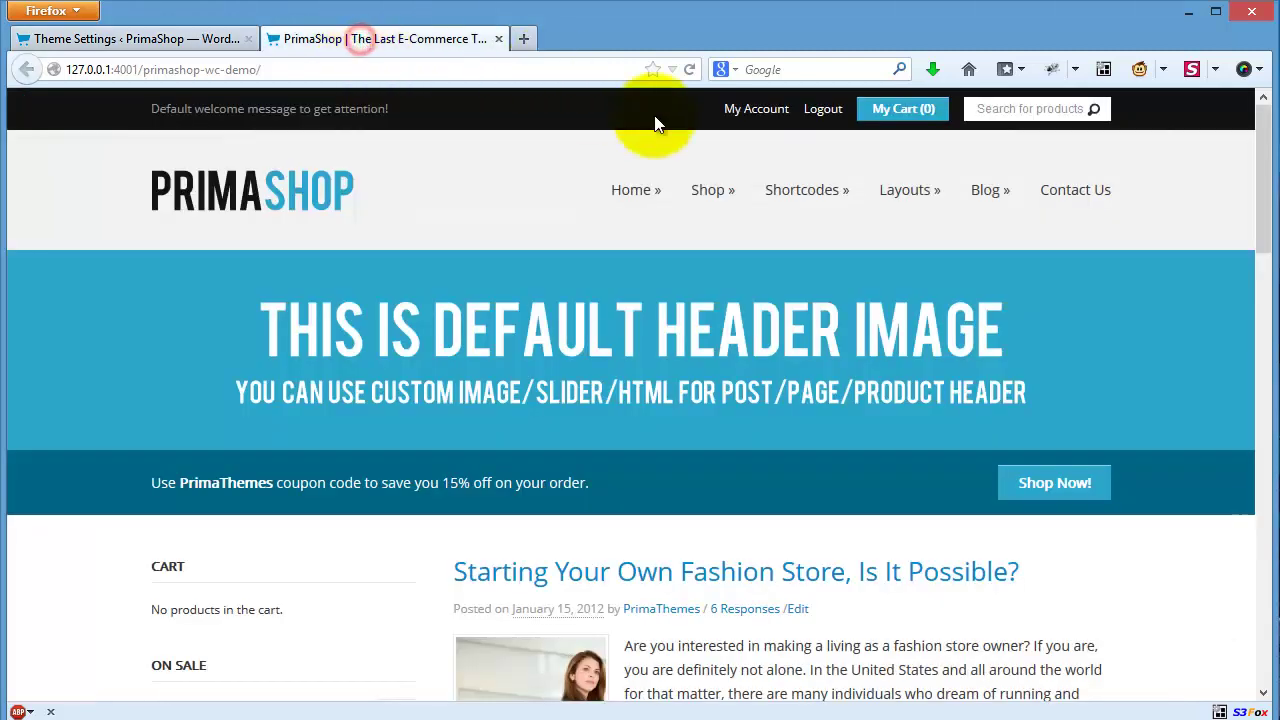
pyautogui.click(707, 191)
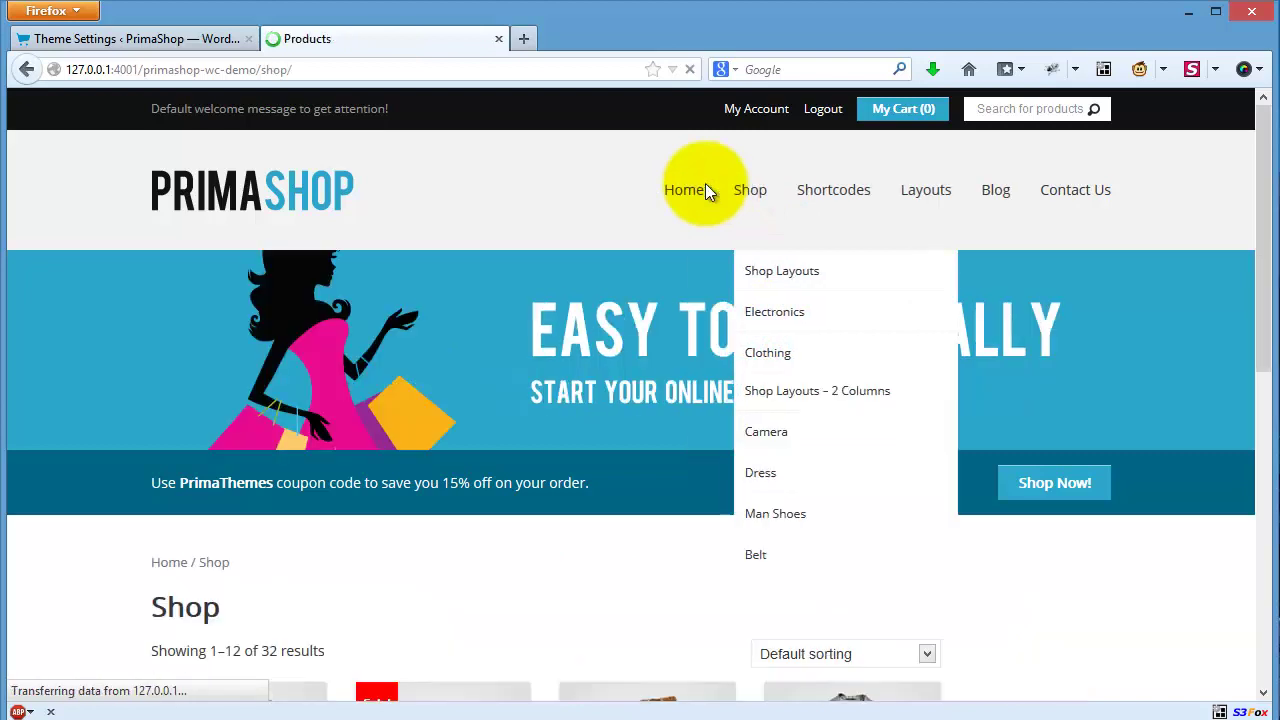
pyautogui.scroll(-5, 674, 417)
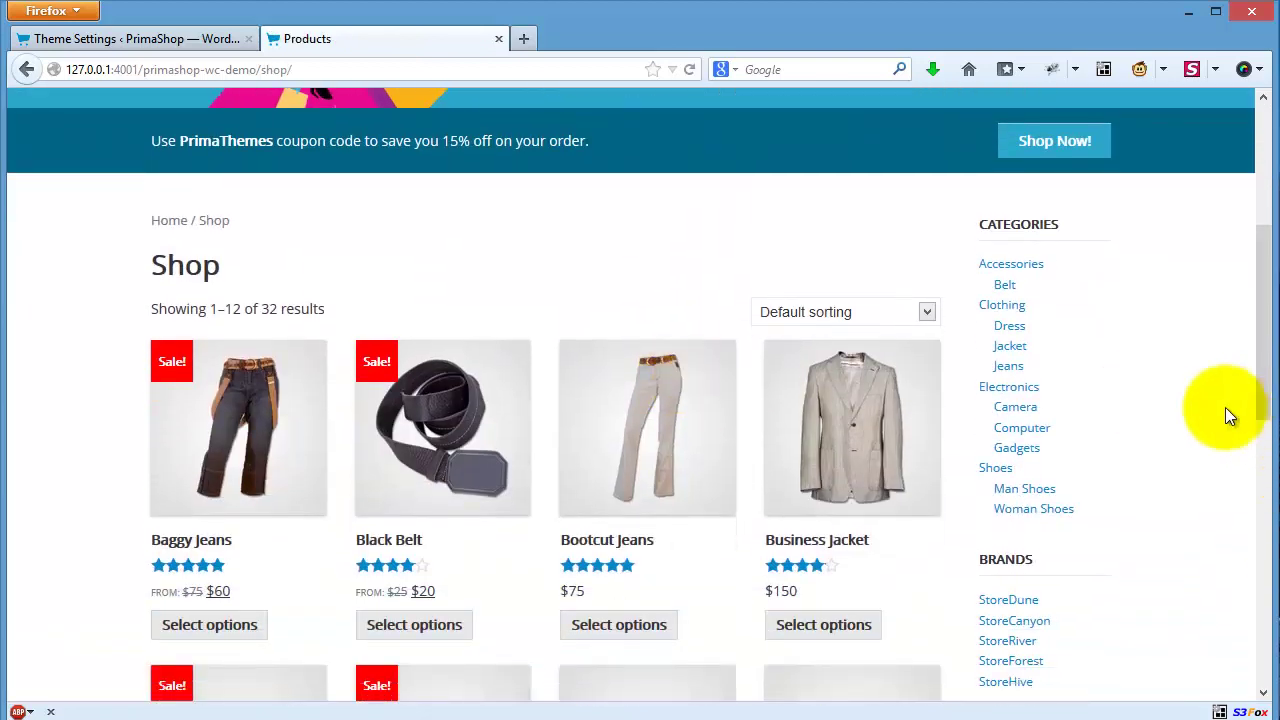
pyautogui.click(203, 45)
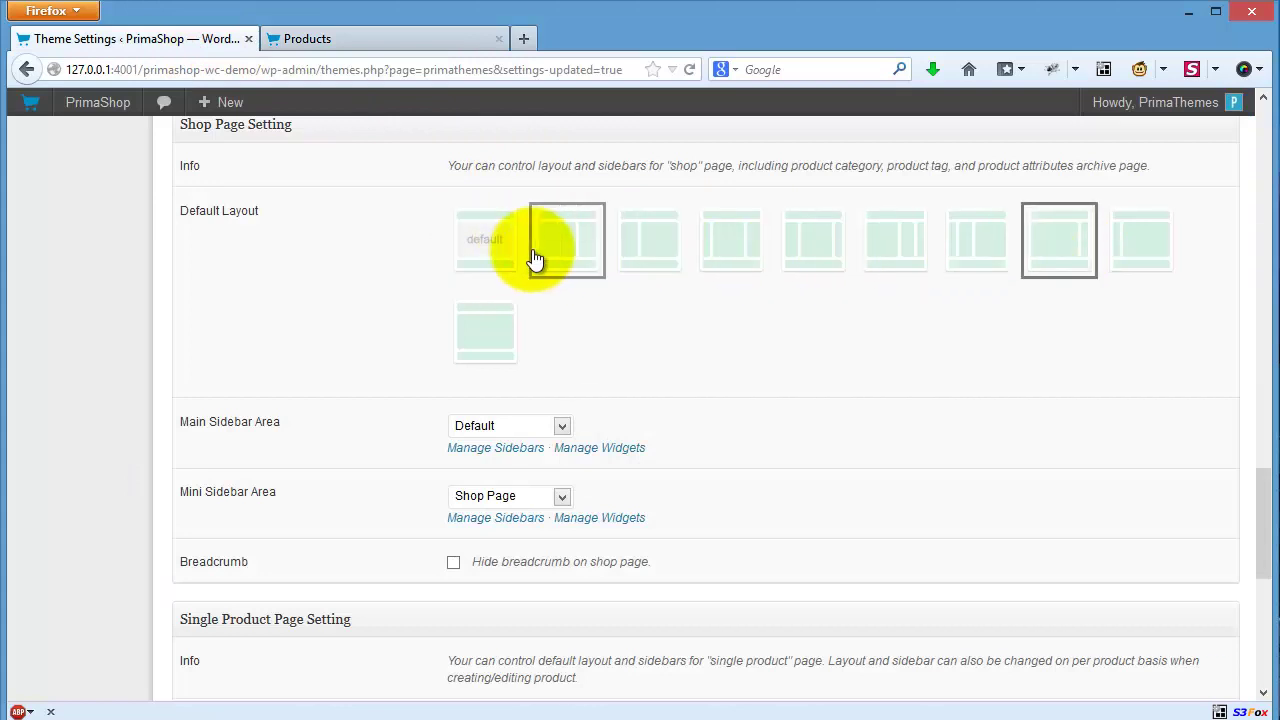
# - Review the Single Product Page Setting and inspect the layout of the Bootcut Jeans product page on the storefront
pyautogui.scroll(-5, 690, 305)
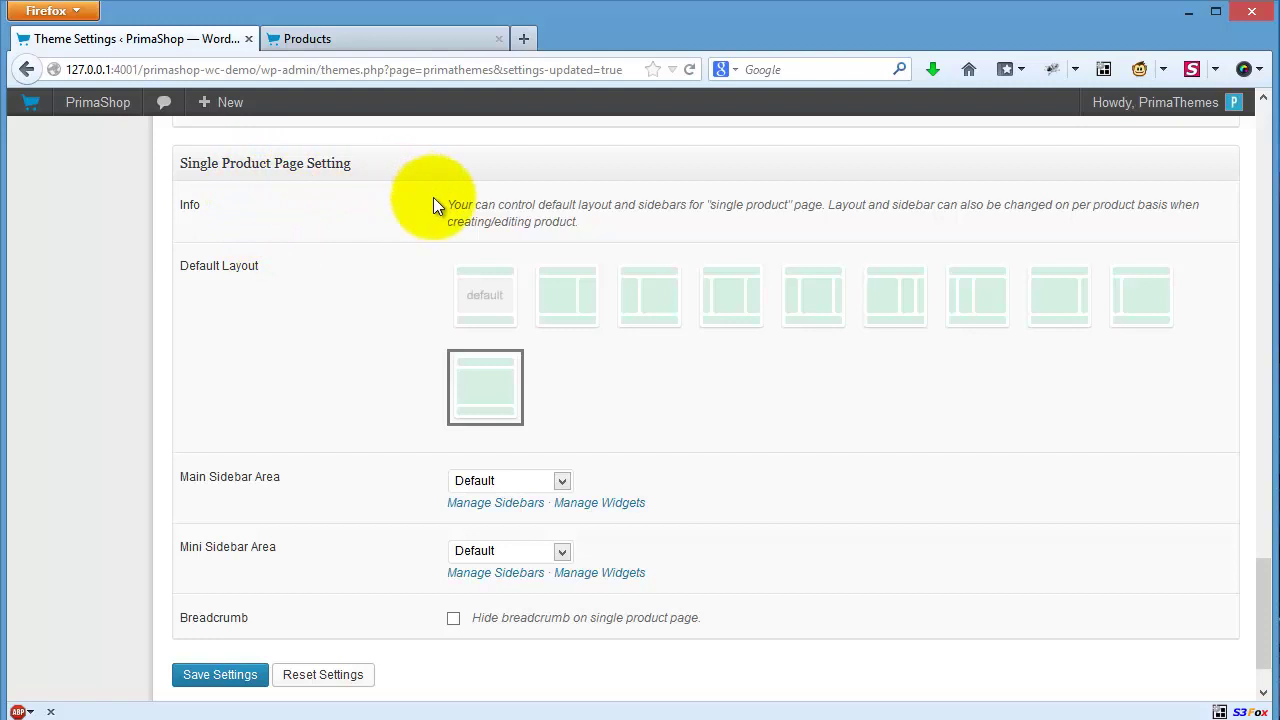
pyautogui.click(396, 37)
pyautogui.click(642, 413)
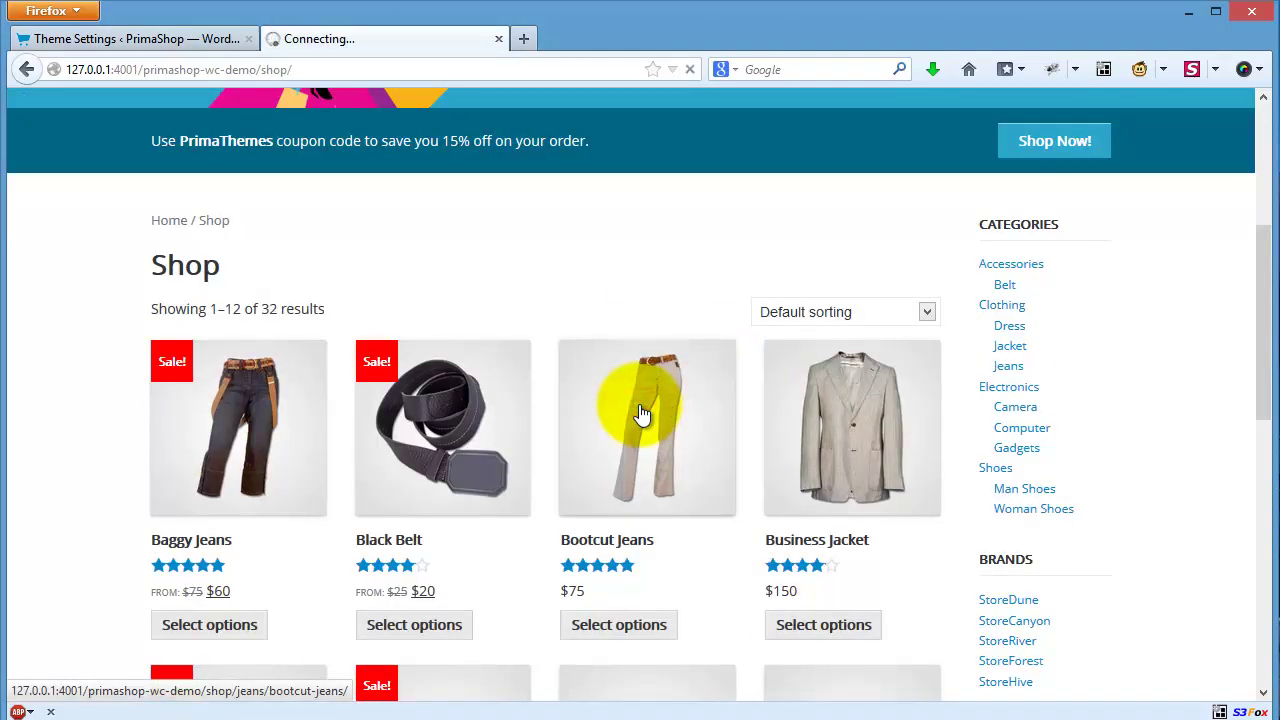
pyautogui.scroll(-3, 642, 413)
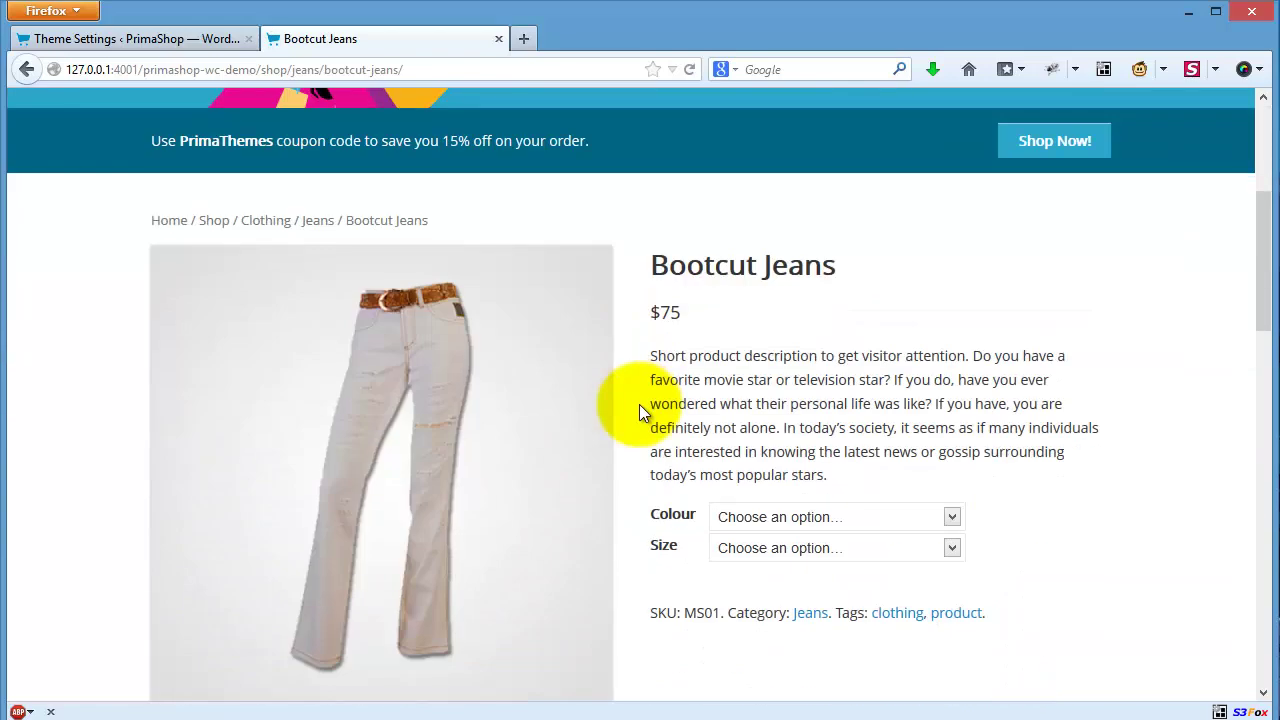
pyautogui.scroll(-2, 642, 413)
pyautogui.scroll(2, 789, 480)
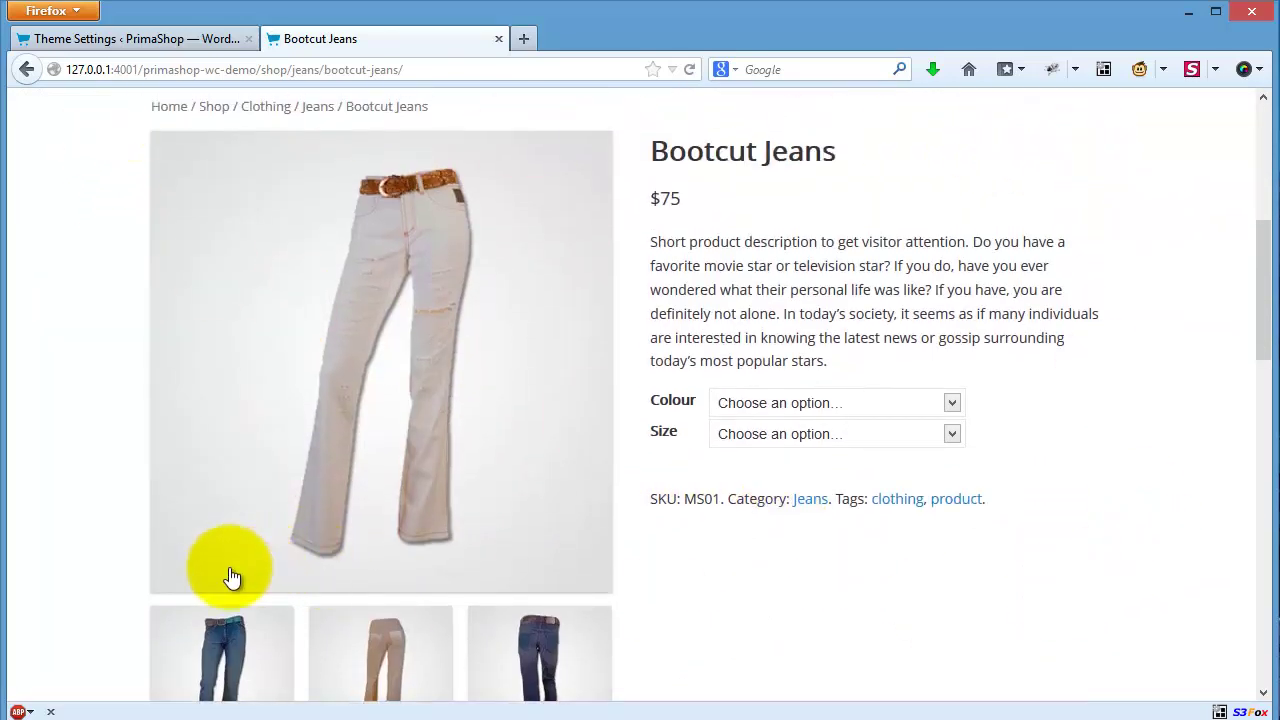
# - Set the Single Product Page default layout to content with a wide right sidebar and save the theme settings
pyautogui.click(194, 43)
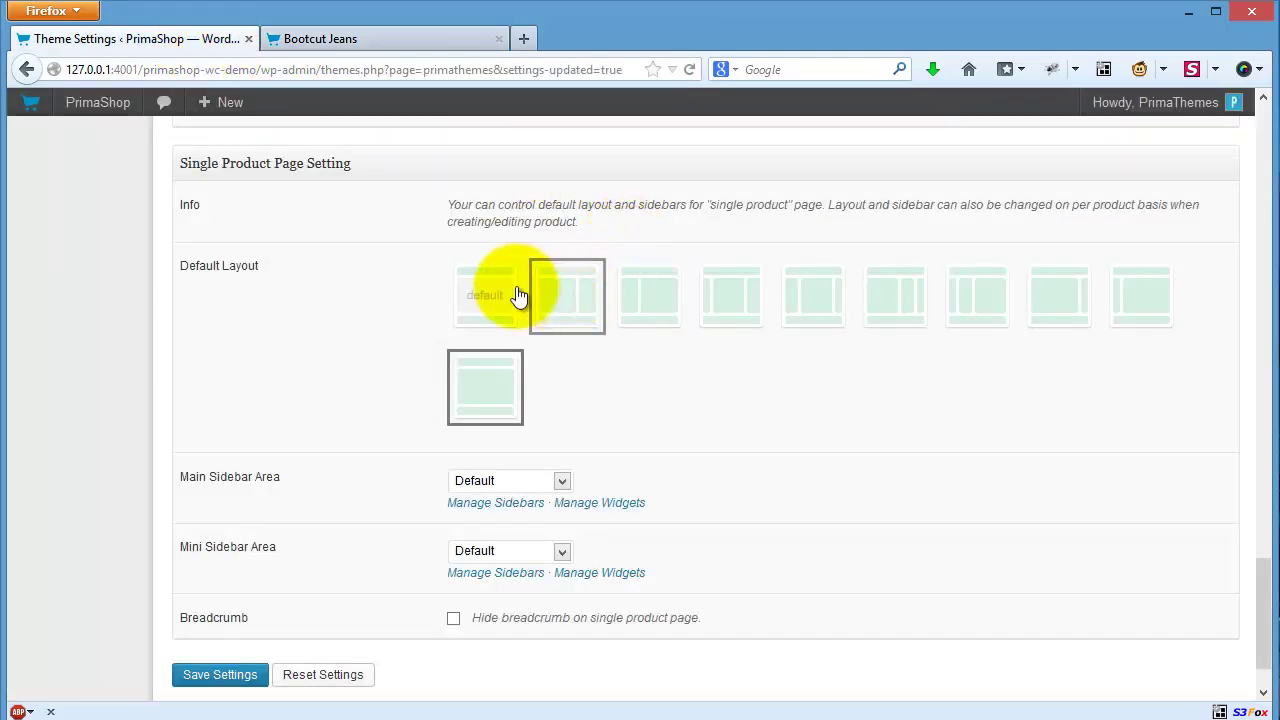
pyautogui.click(564, 298)
pyautogui.scroll(-2, 684, 405)
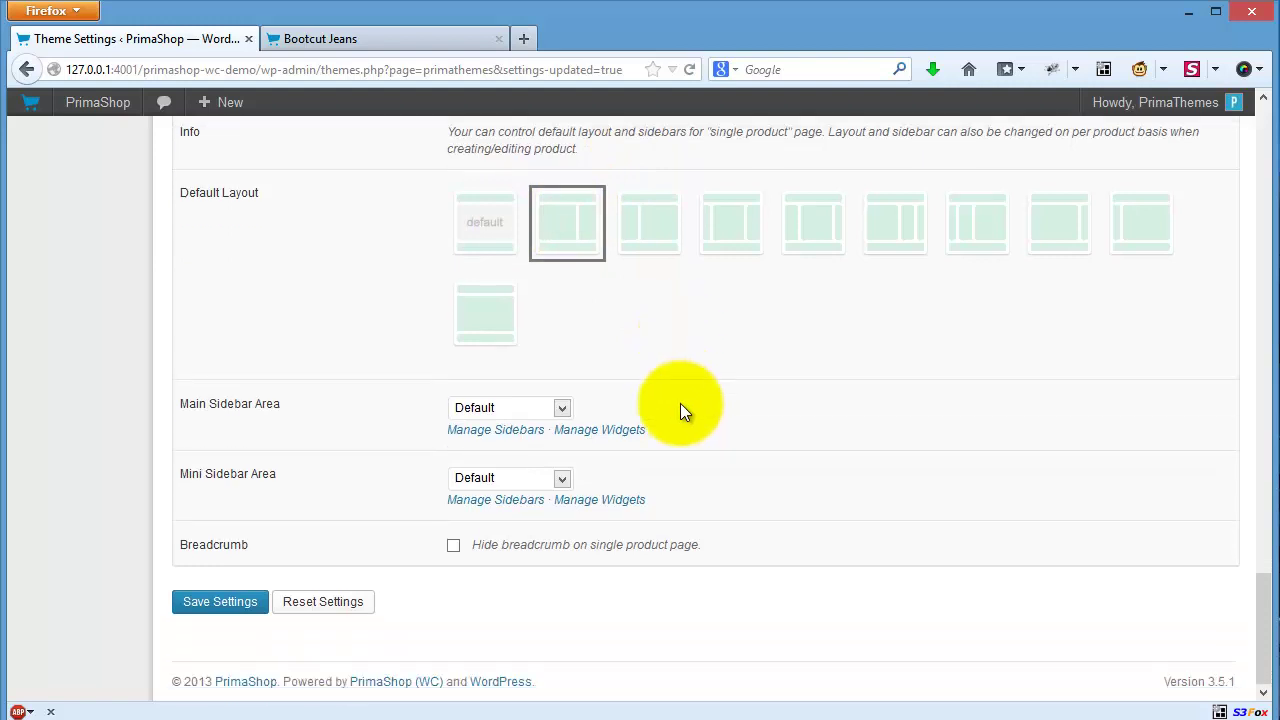
pyautogui.click(213, 603)
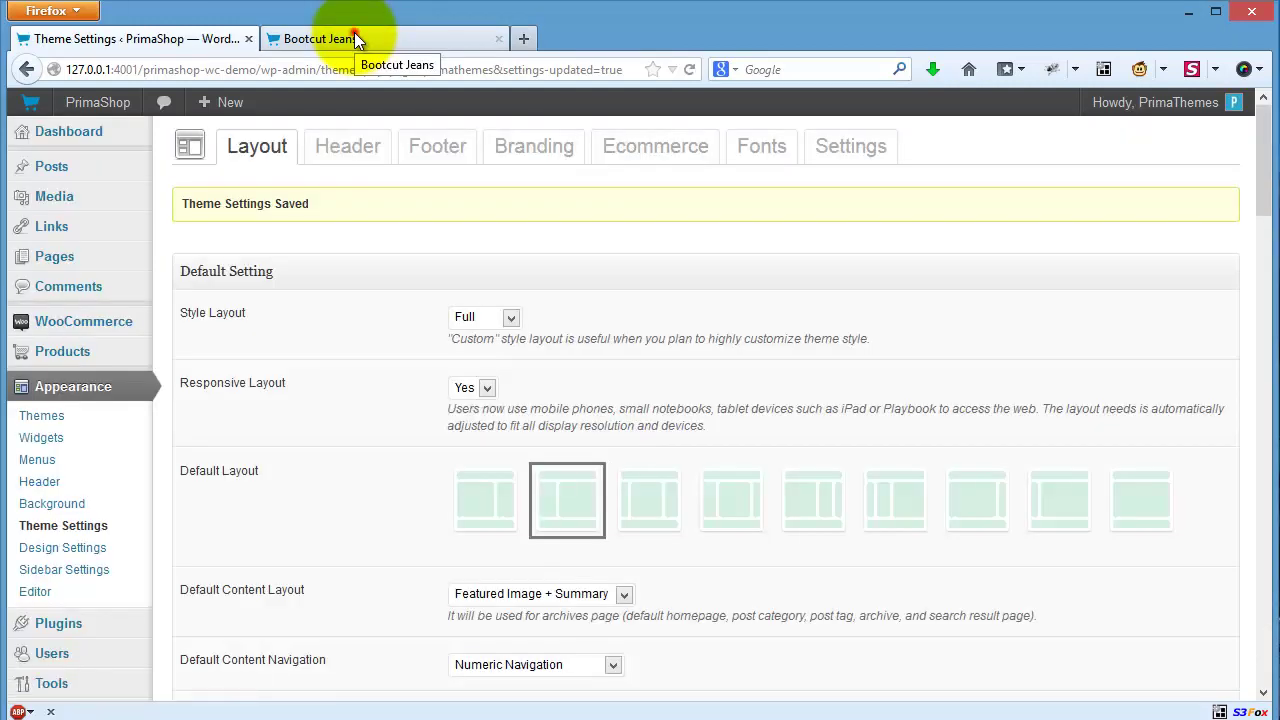
# - Reload the Bootcut Jeans product page on the storefront and inspect its content and sidebar arrangement
pyautogui.click(355, 35)
pyautogui.click(689, 69)
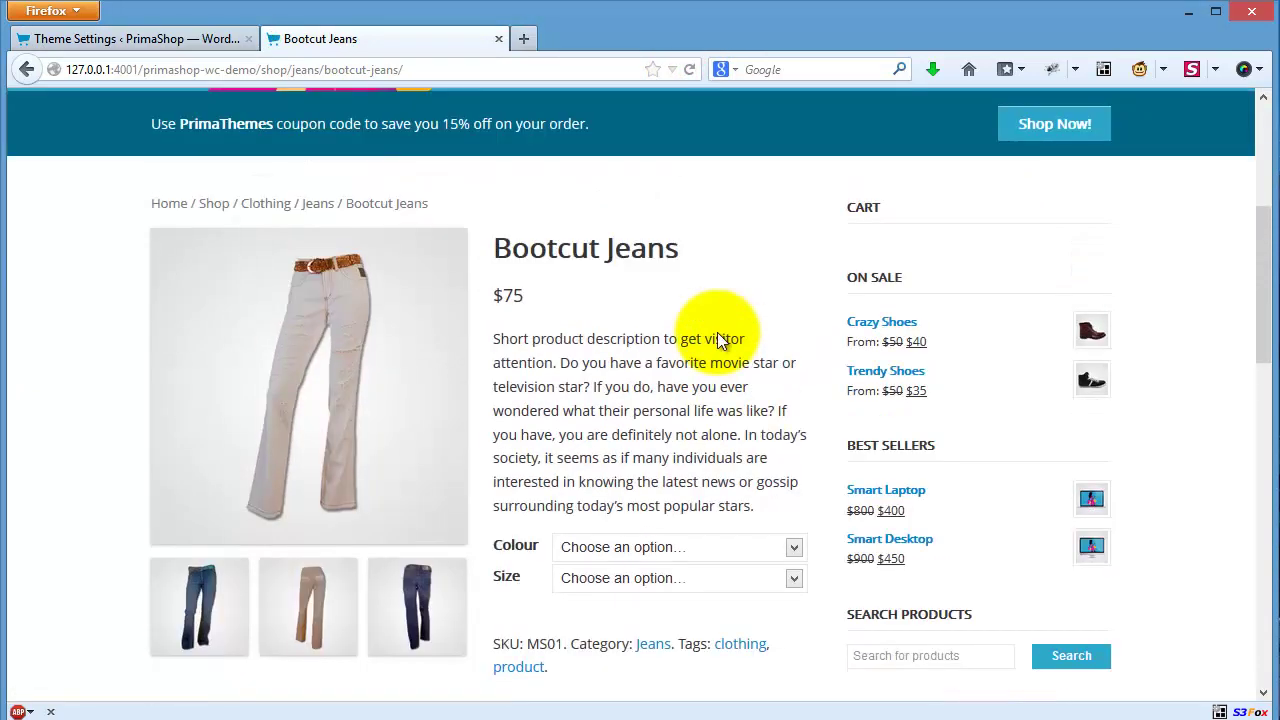
pyautogui.scroll(-3, 730, 407)
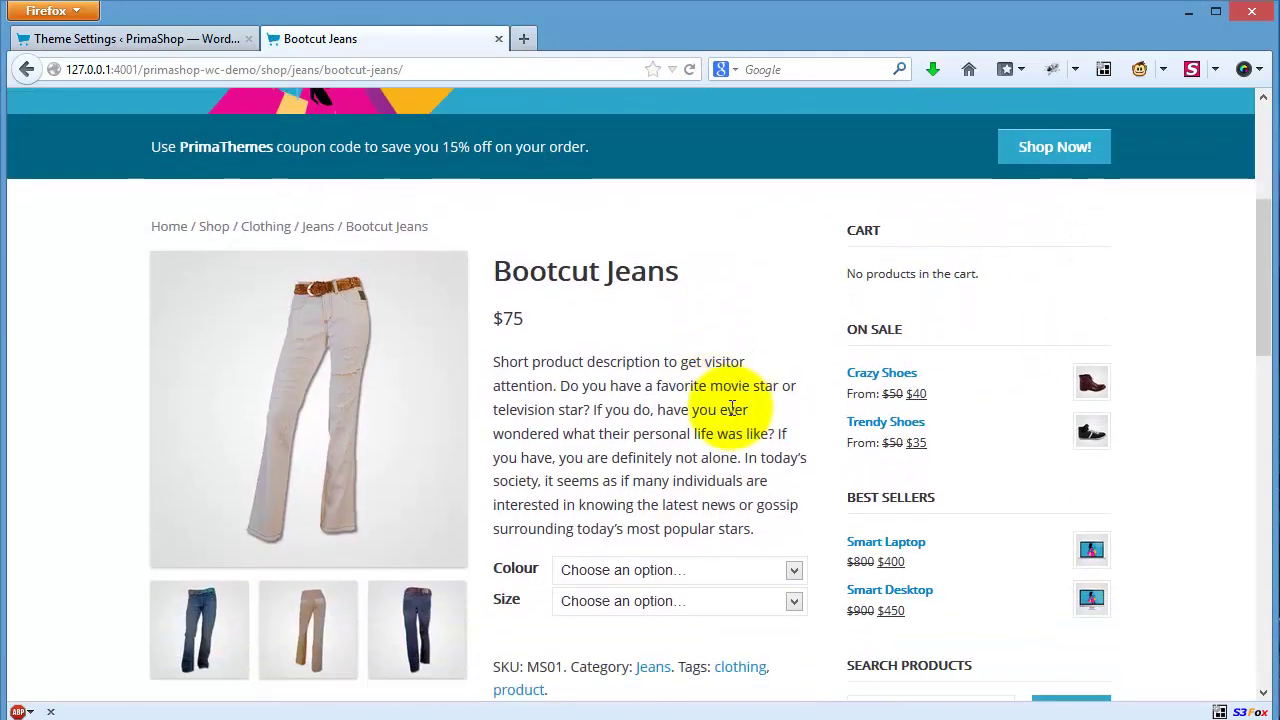
pyautogui.scroll(2, 732, 407)
pyautogui.scroll(5, 732, 407)
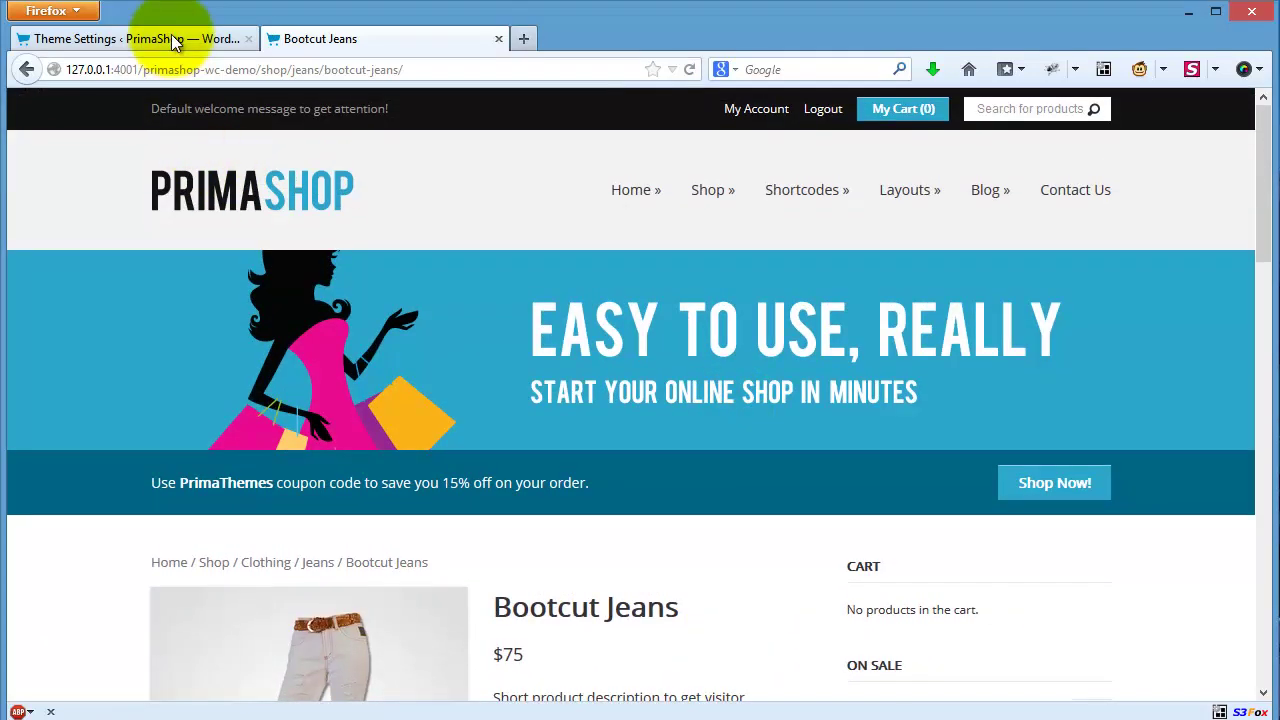
# - Set the Single Product Page default layout to full width without sidebars and save the theme settings
pyautogui.click(168, 38)
pyautogui.scroll(-20, 620, 406)
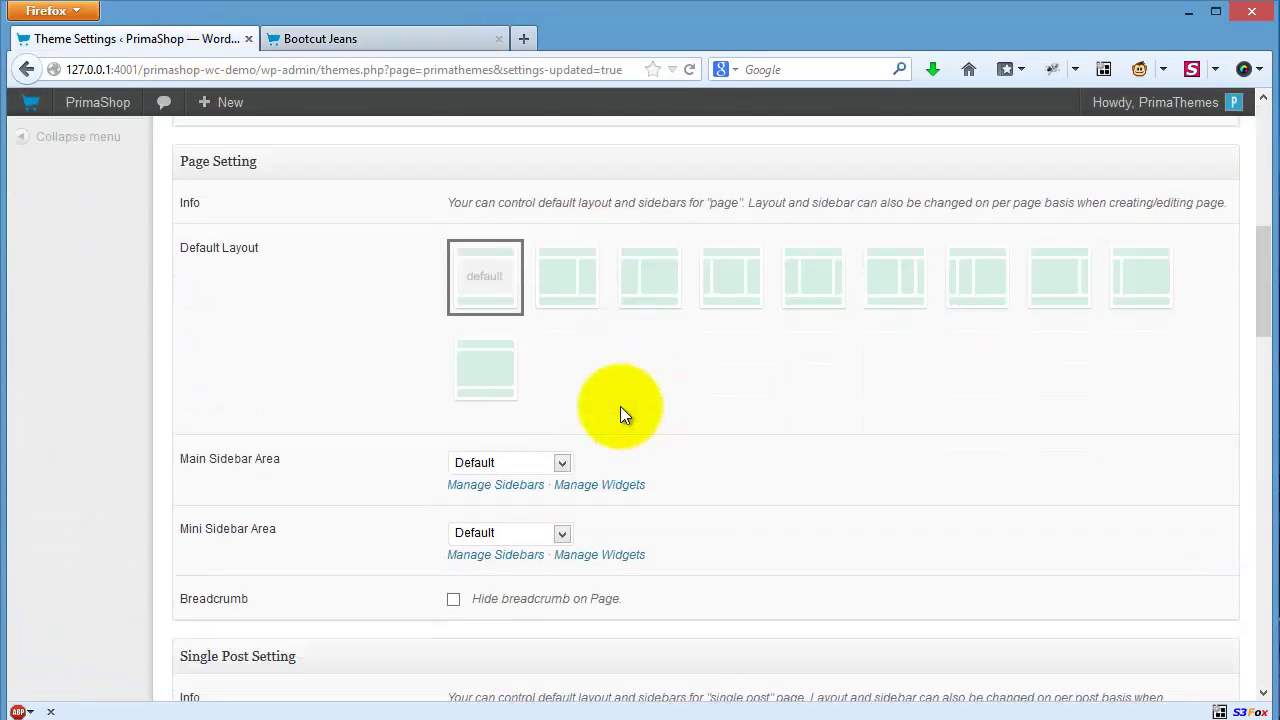
pyautogui.scroll(-15, 620, 406)
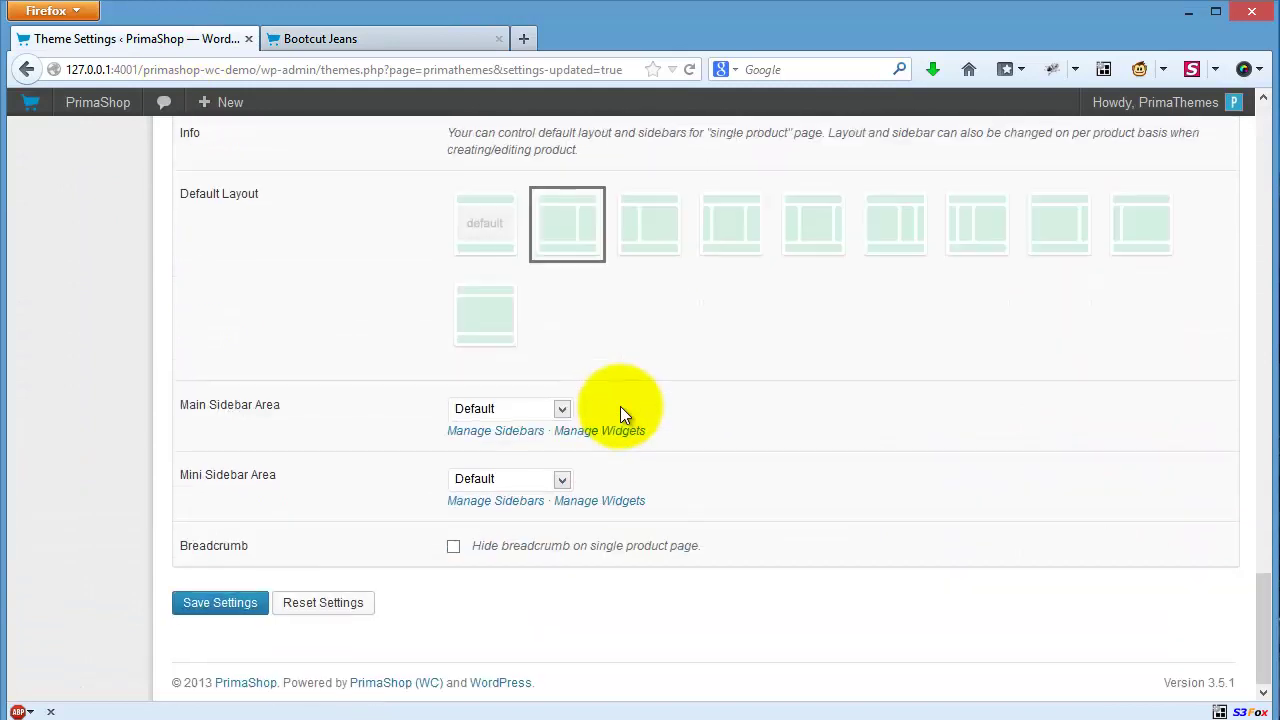
pyautogui.click(482, 313)
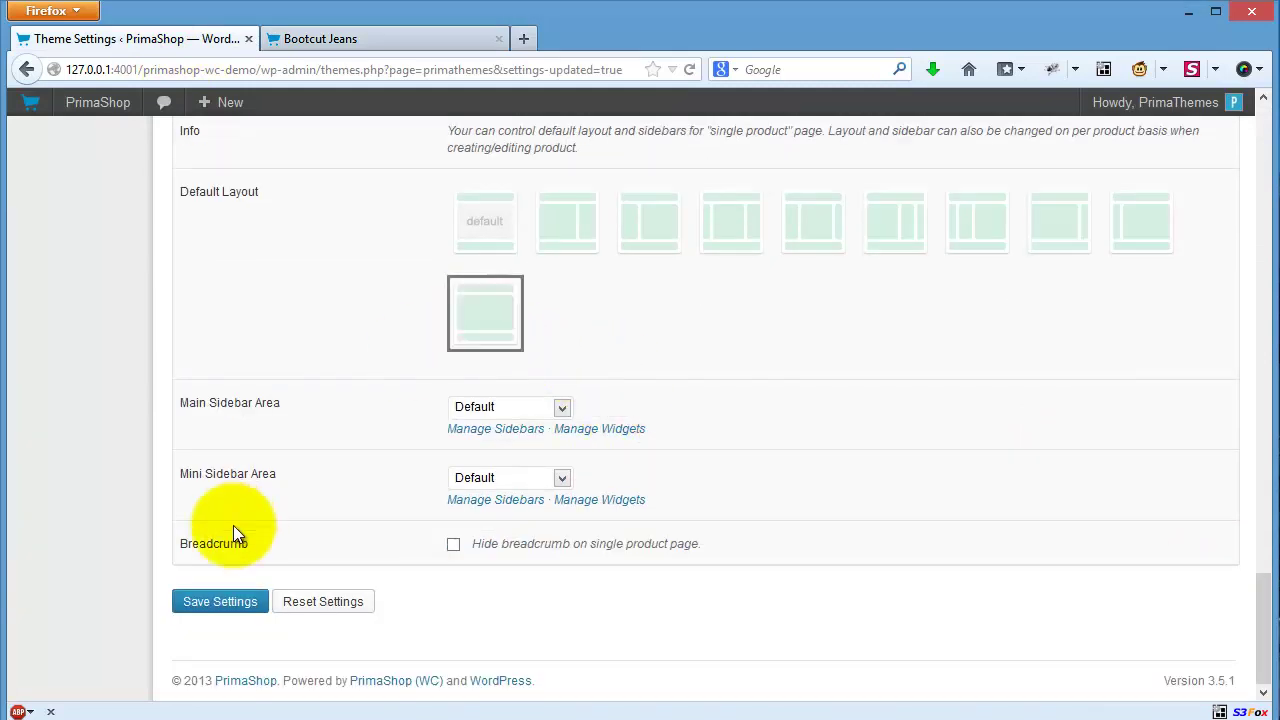
pyautogui.click(208, 605)
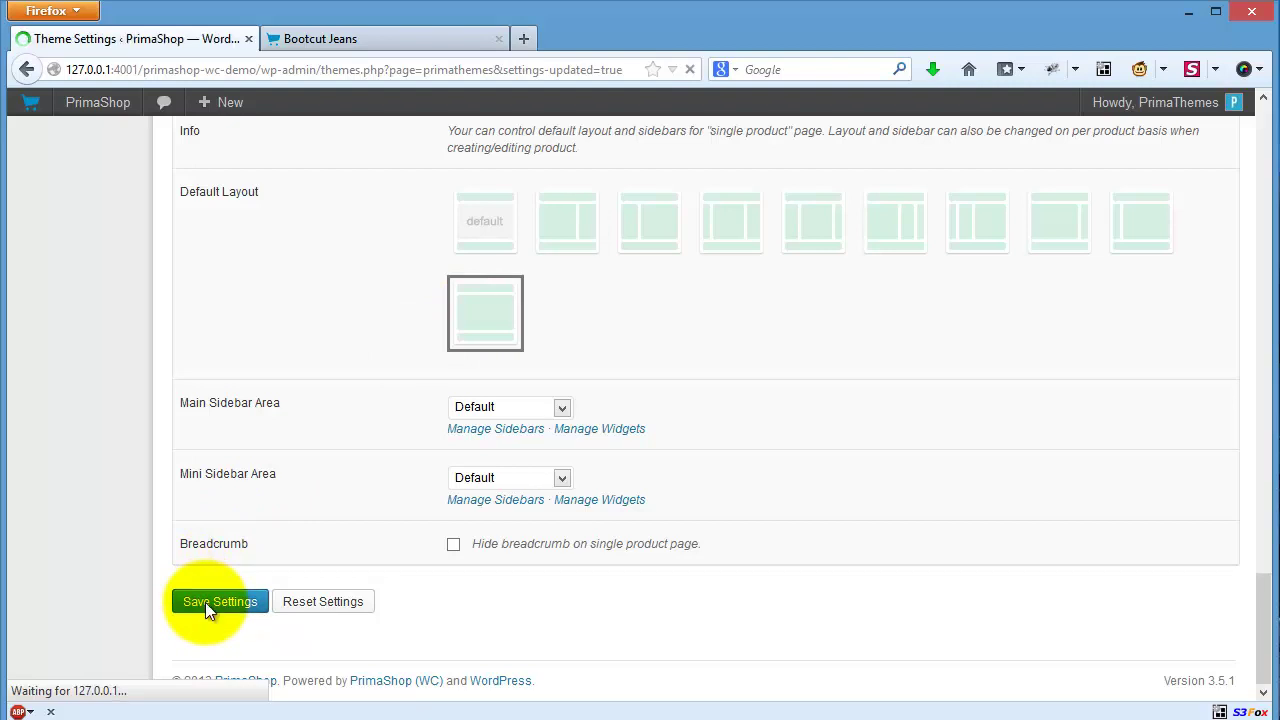
# - Reload the Bootcut Jeans product page on the storefront to check the full-width layout
pyautogui.click(312, 45)
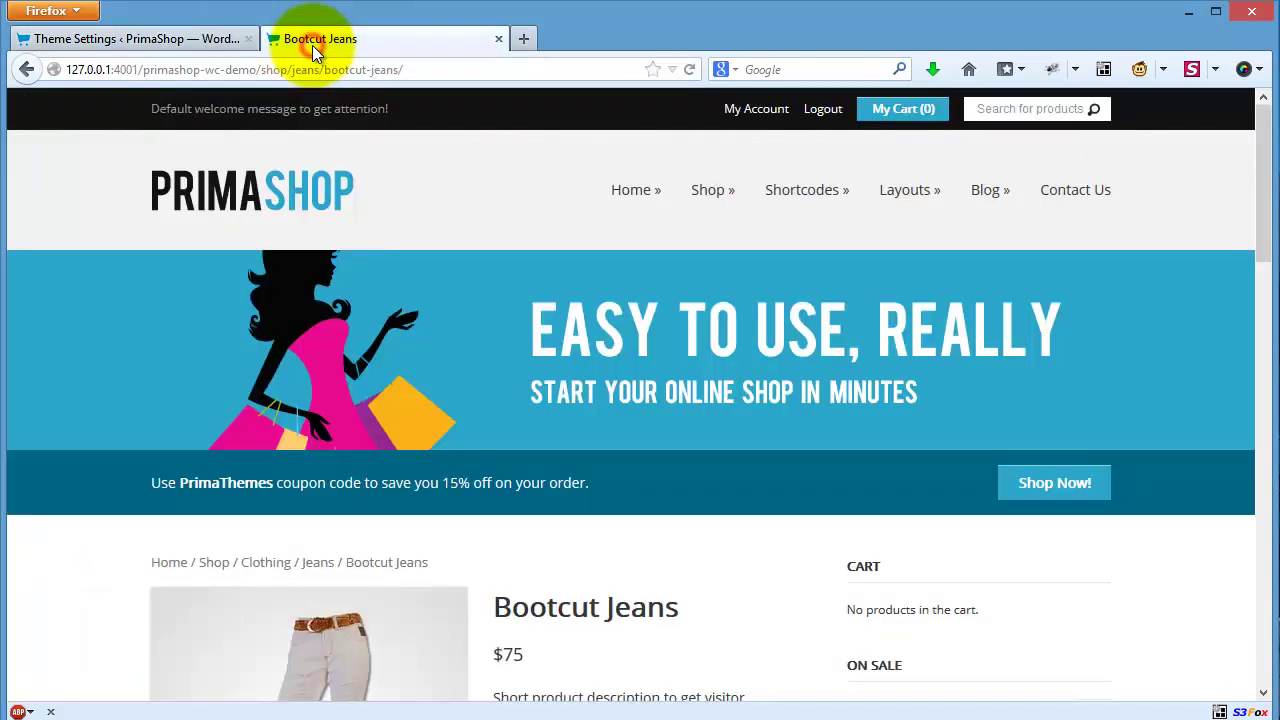
pyautogui.click(691, 71)
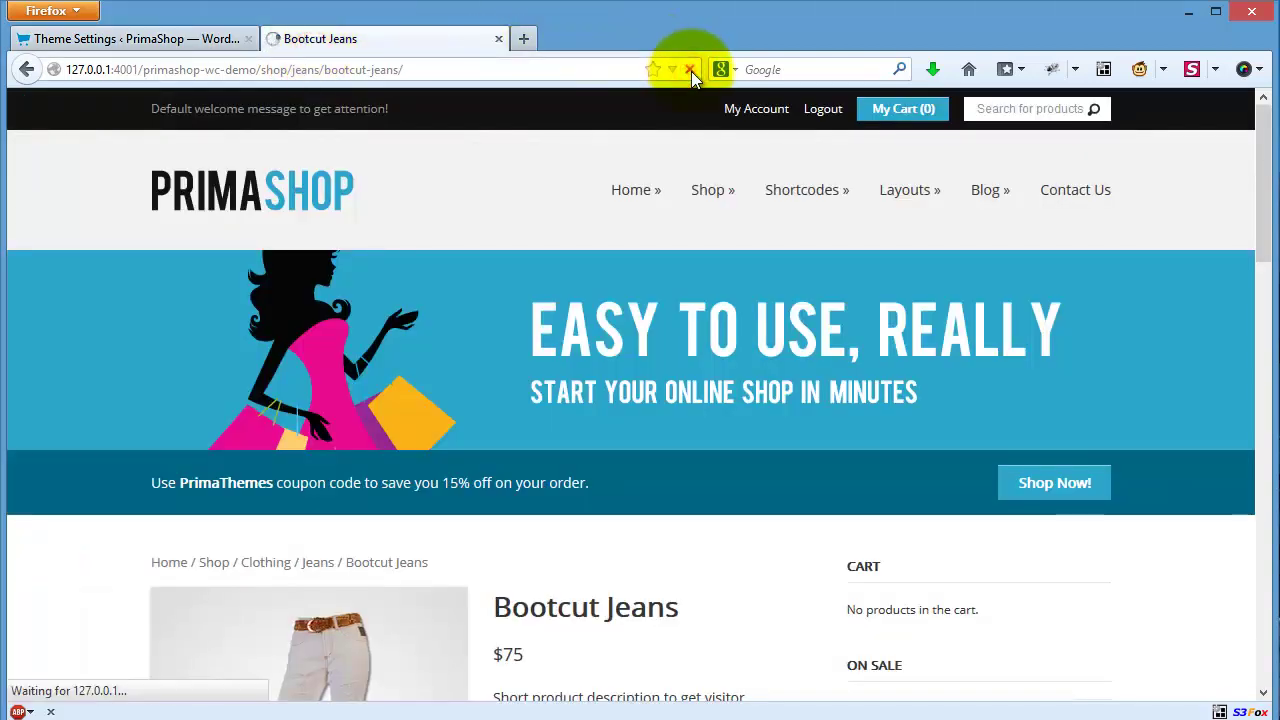
pyautogui.moveTo(697, 437)
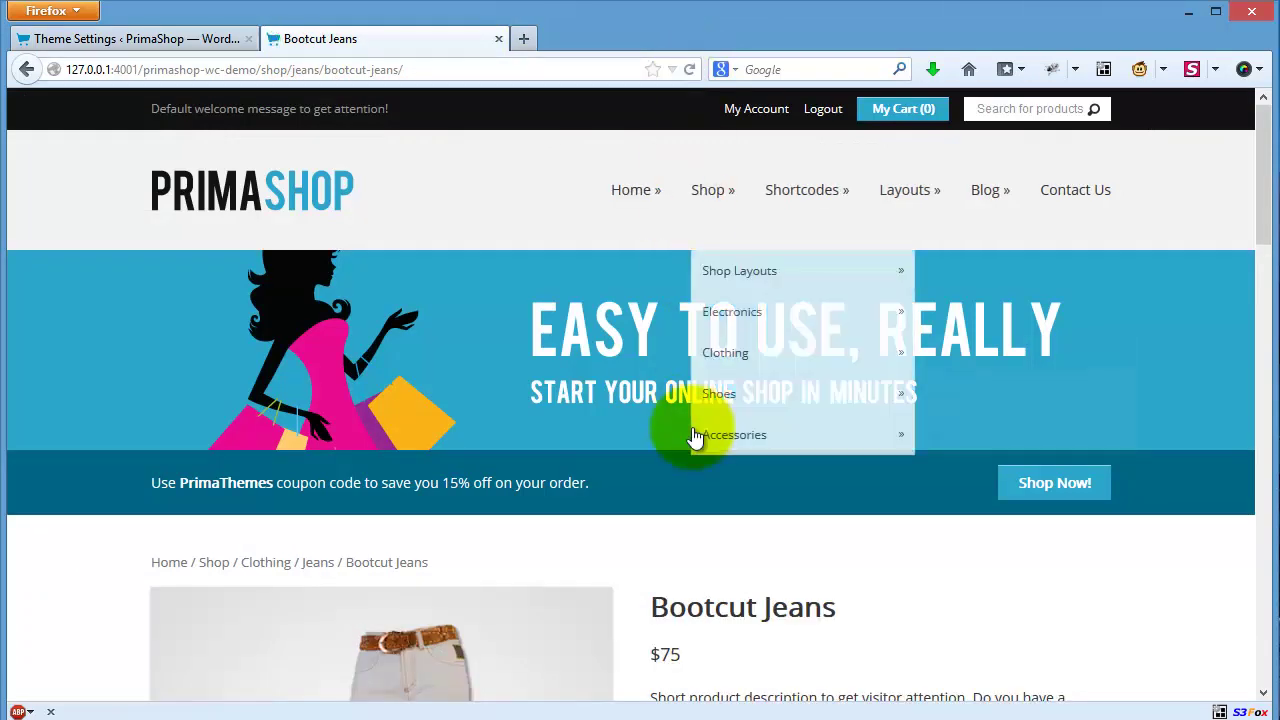
# - Start a new page in the WordPress admin and review its Content Settings layout, breadcrumb, page title and Custom Sidebar options
pyautogui.click(137, 38)
pyautogui.moveTo(142, 254)
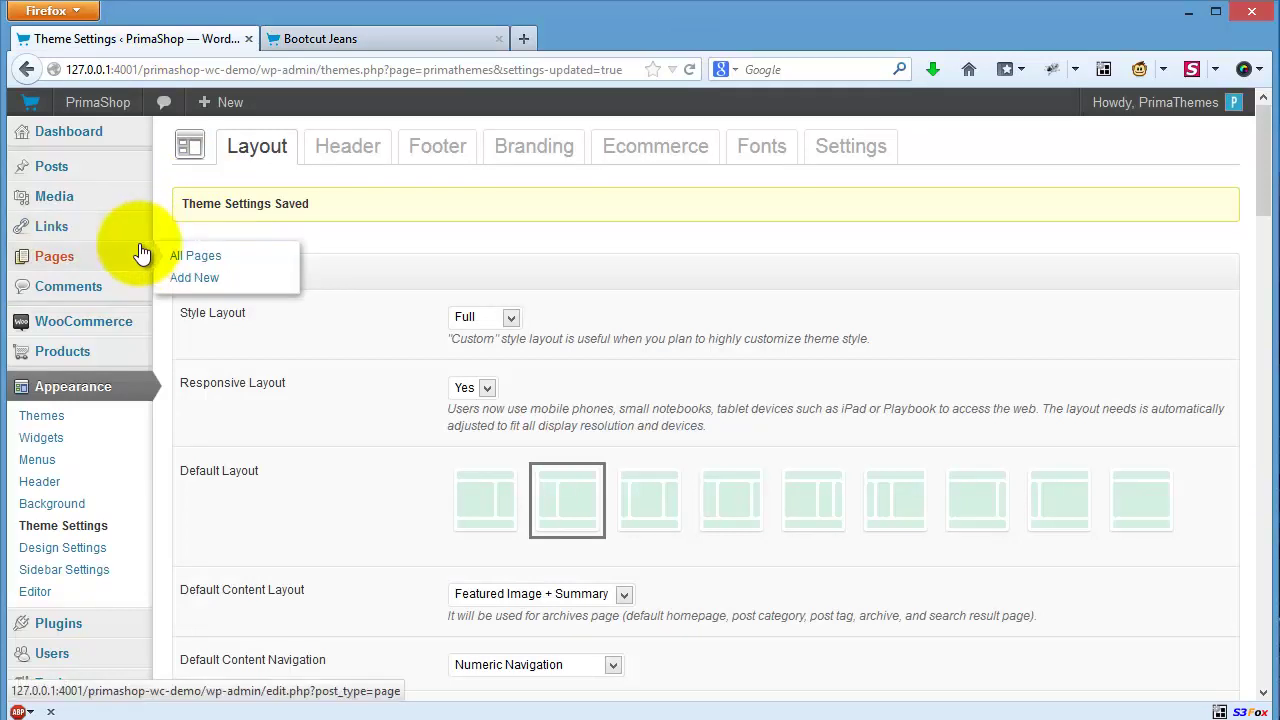
pyautogui.click(200, 278)
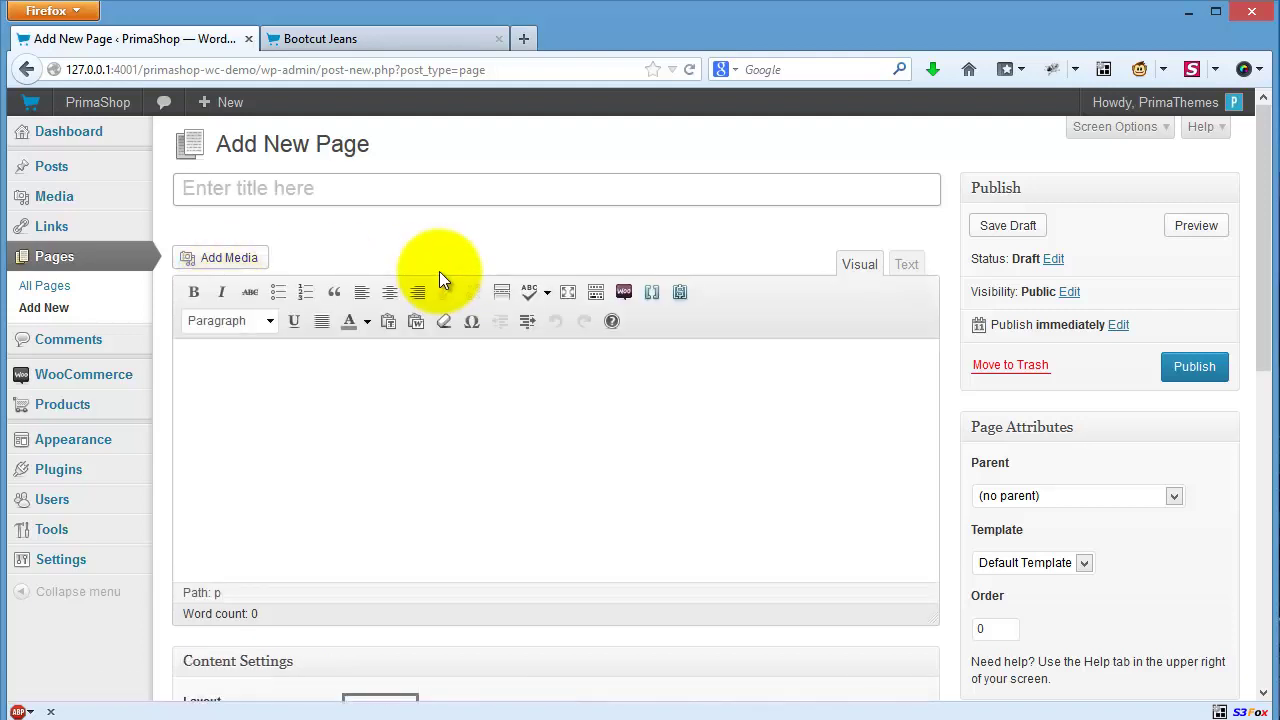
pyautogui.scroll(-8, 439, 271)
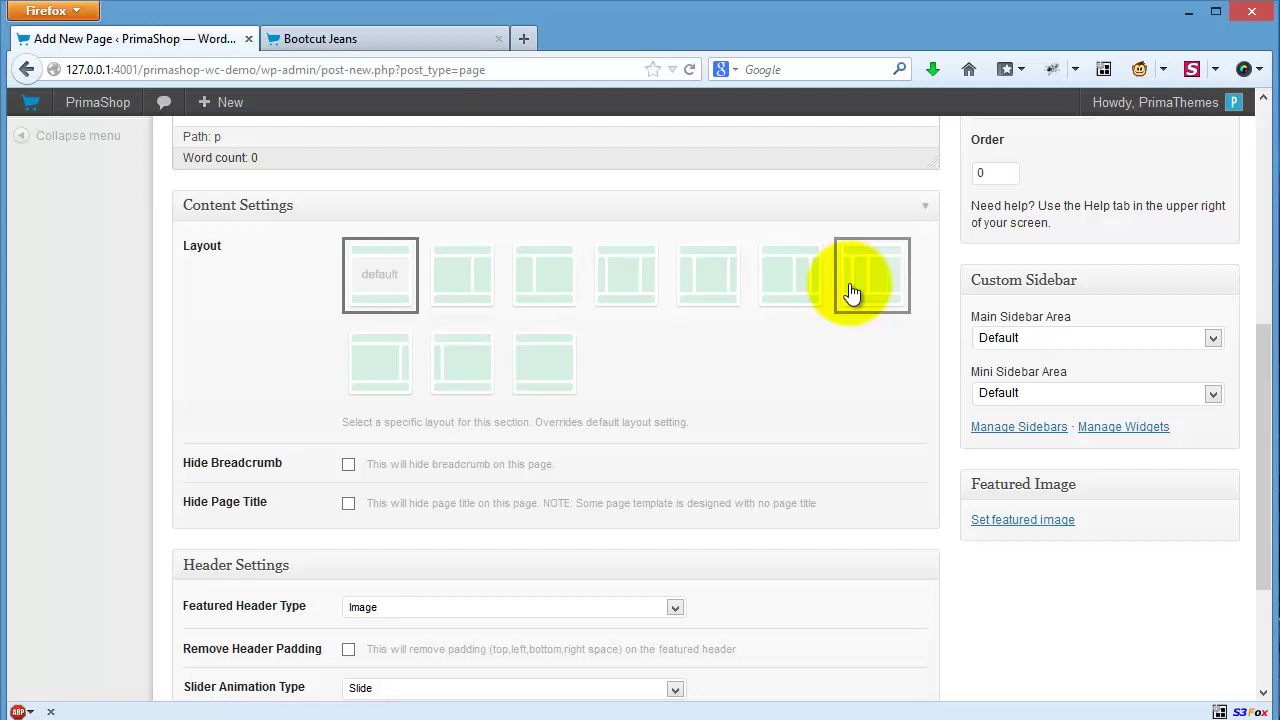
pyautogui.scroll(5, 850, 292)
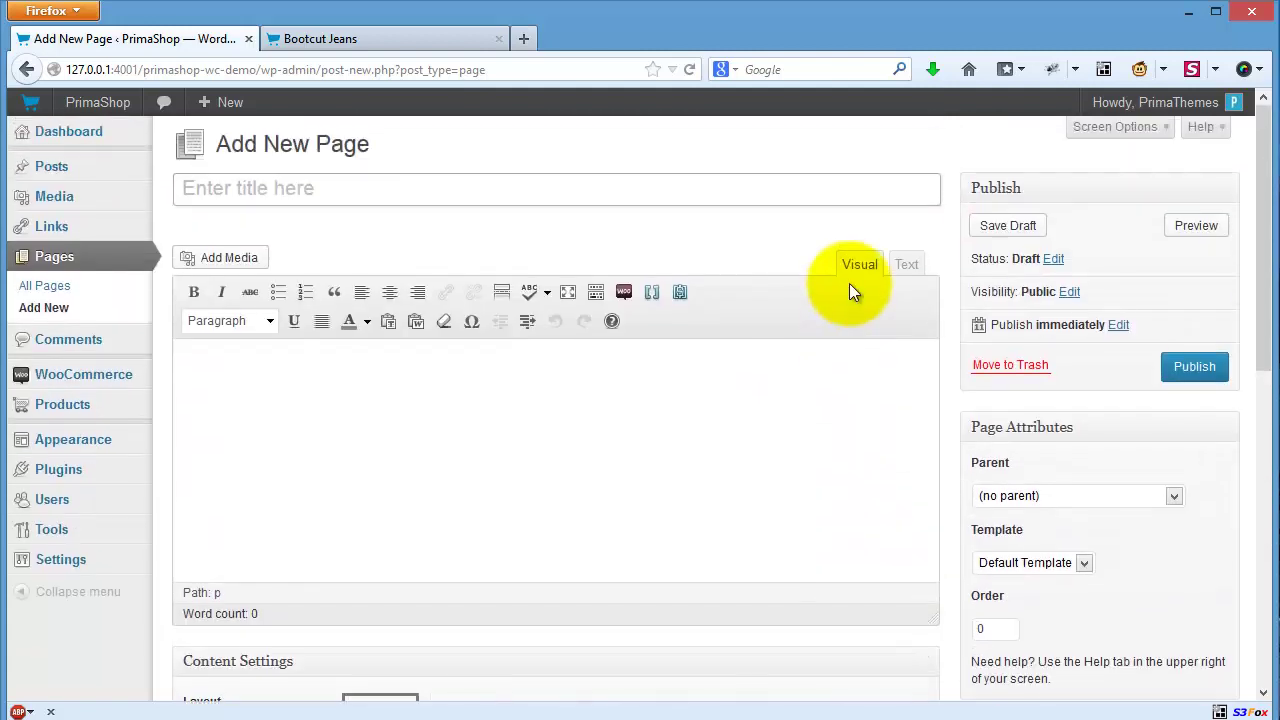
# - Return to the Bootcut Jeans product page on the storefront
pyautogui.click(445, 40)
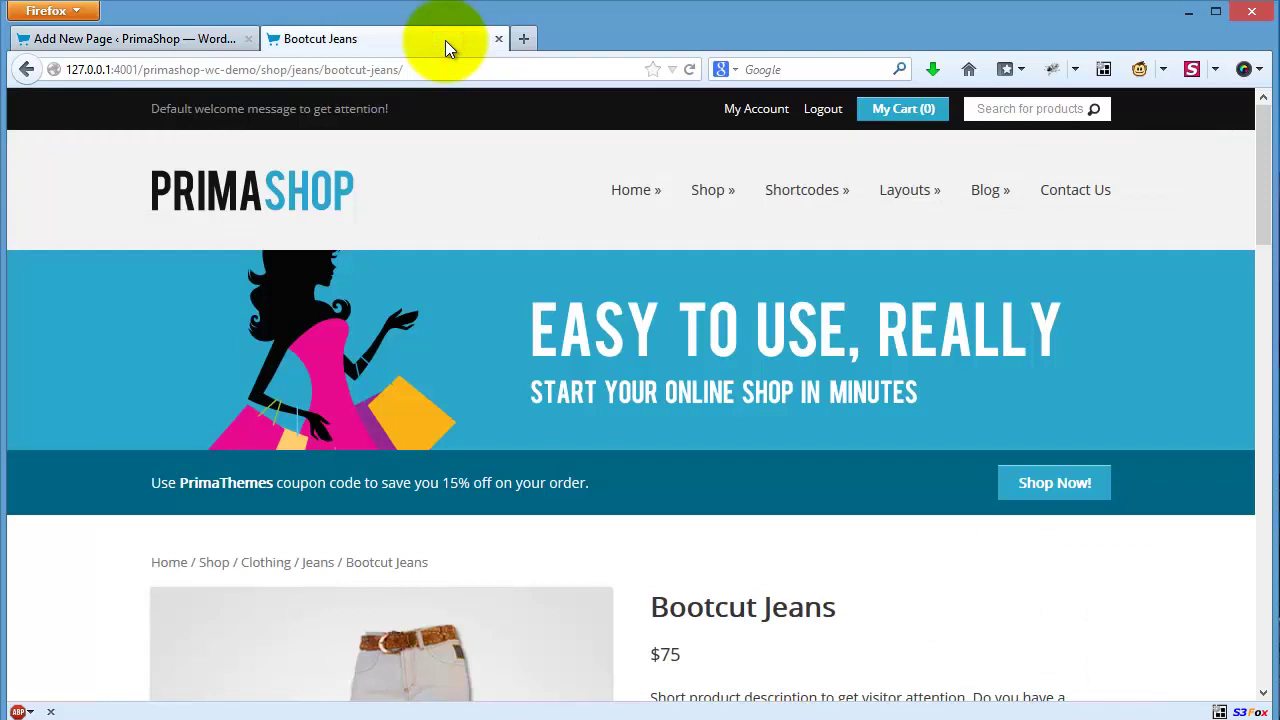